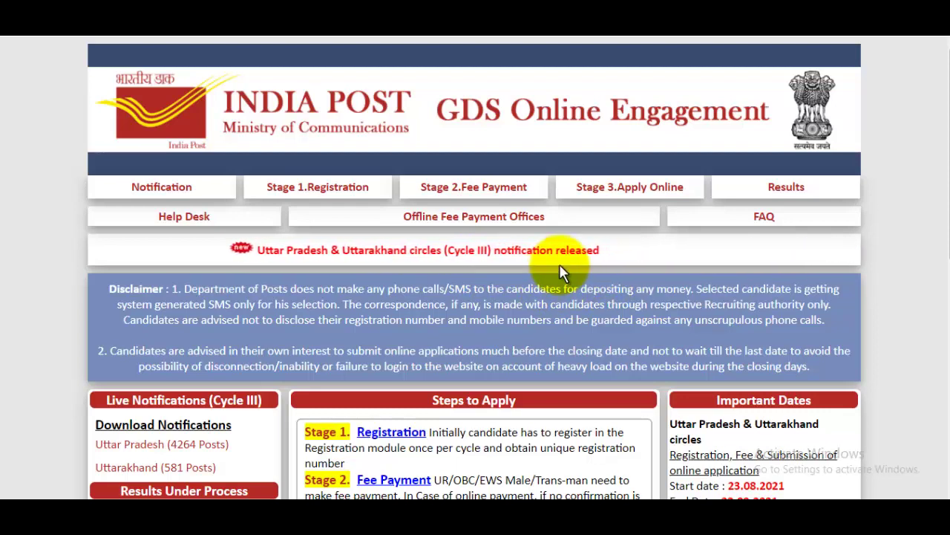
Scroll the GDS home page down to the Stage 1 Registration option
scroll(560, 264, "down", 2)
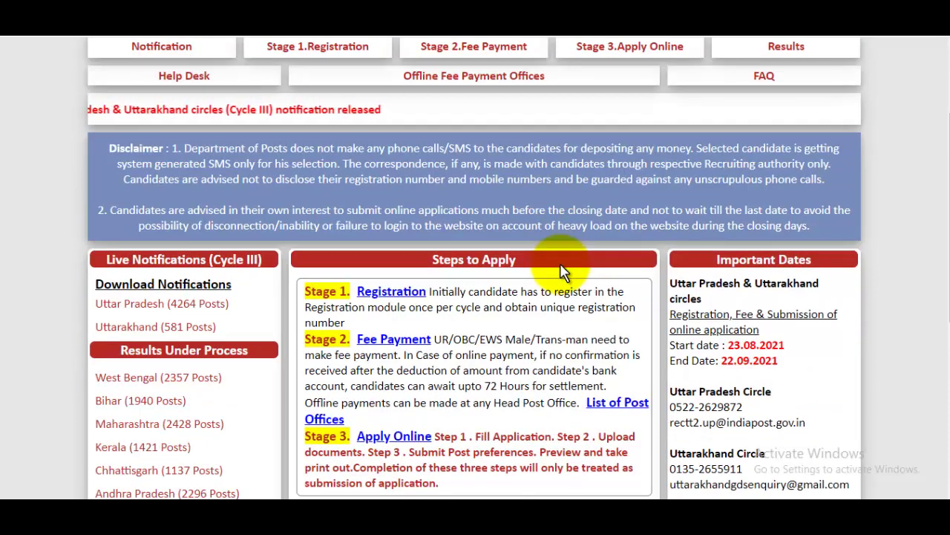
scroll(561, 271, "up", 2)
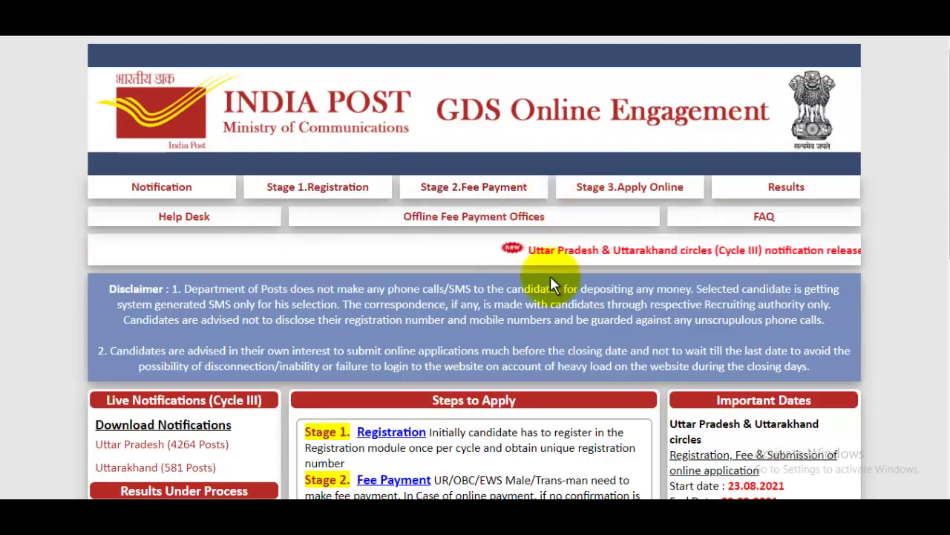
scroll(550, 276, "down", 1)
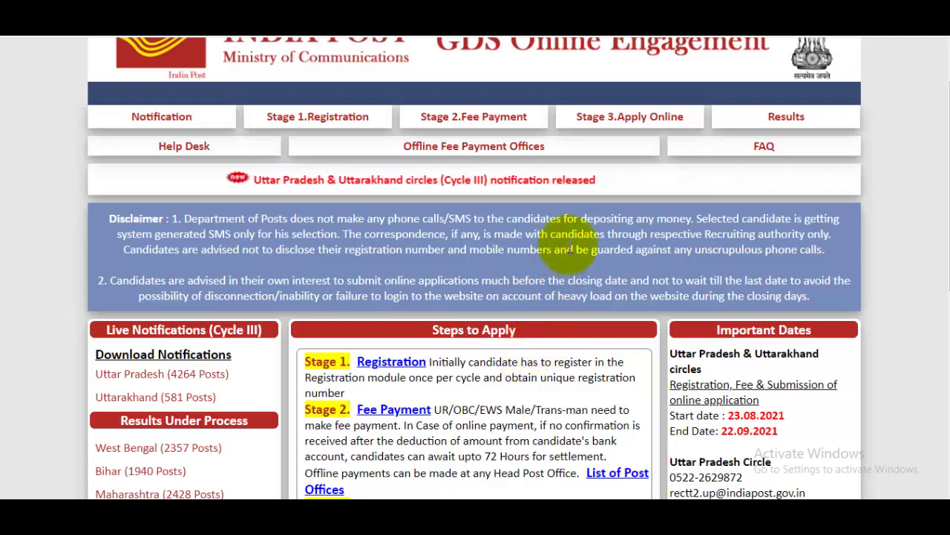
scroll(564, 260, "down", 2)
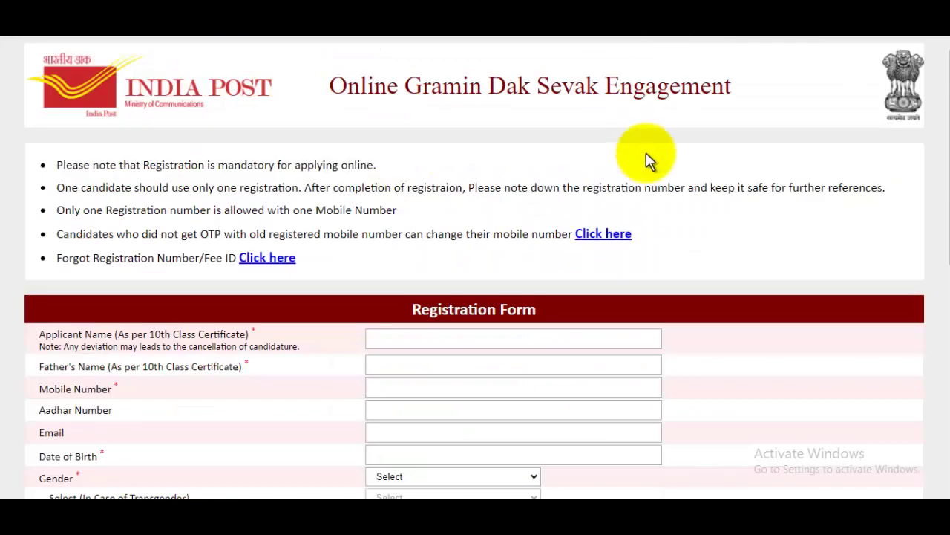
Fill in the applicant's name, father's name, mobile, Aadhaar and e-mail fields
left_click_drag(933, 180, 943, 141)
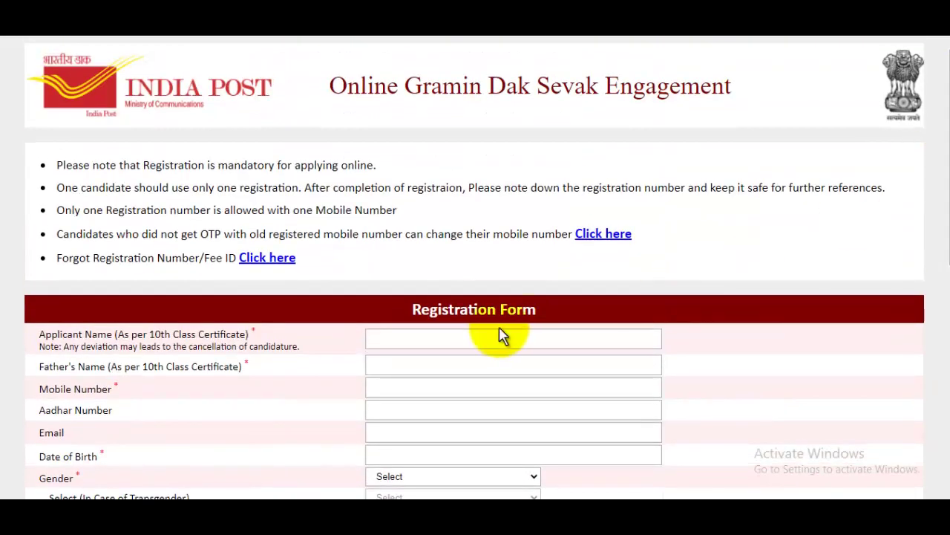
left_click(425, 338)
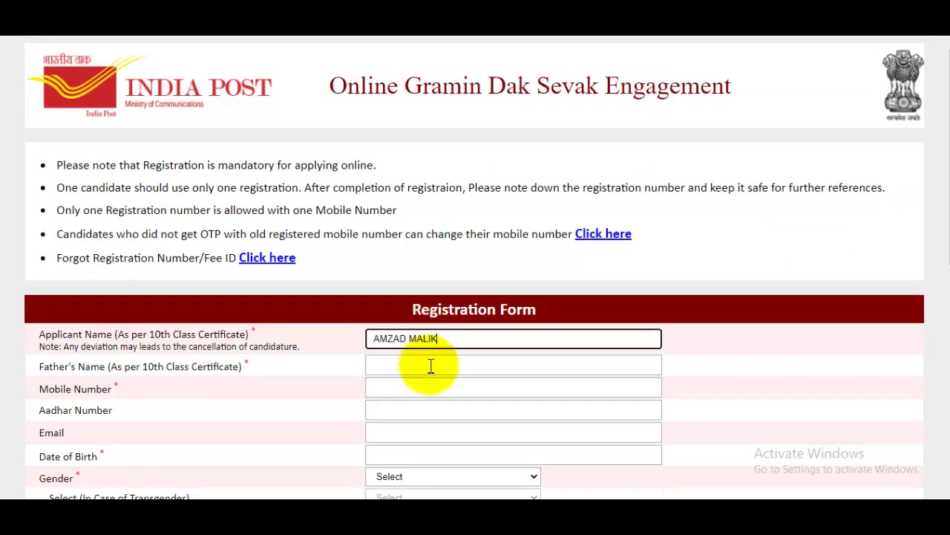
left_click(430, 366)
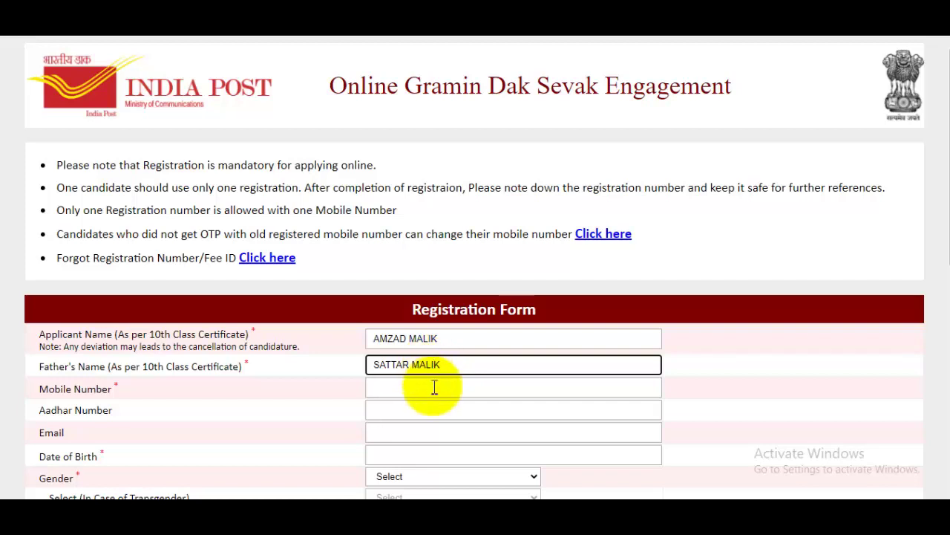
left_click(435, 388)
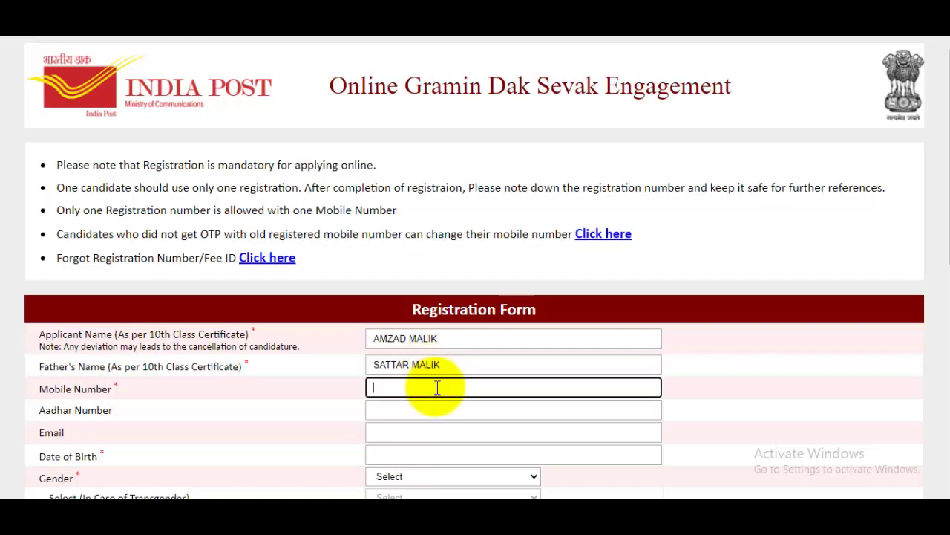
scroll(465, 334, "down", 1)
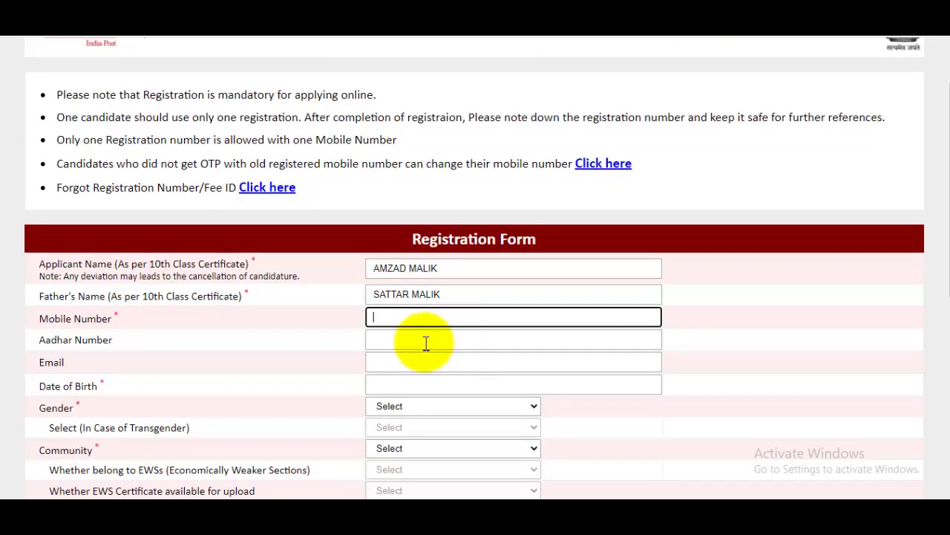
left_click(401, 340)
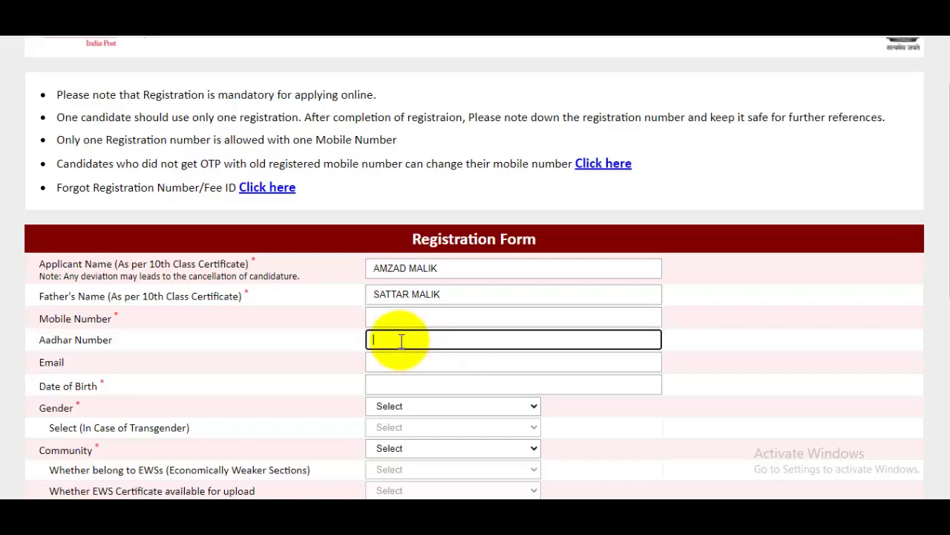
left_click(401, 361)
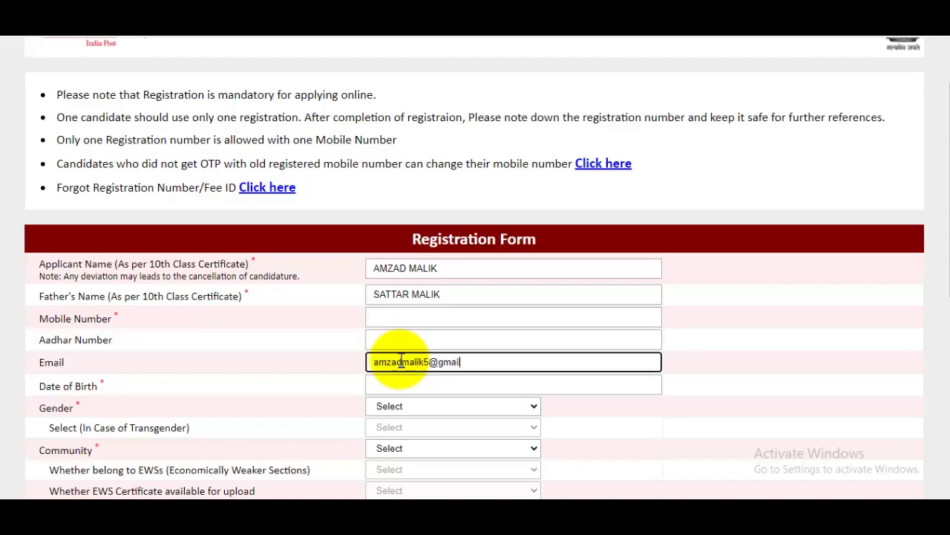
left_click(430, 386)
left_click(496, 220)
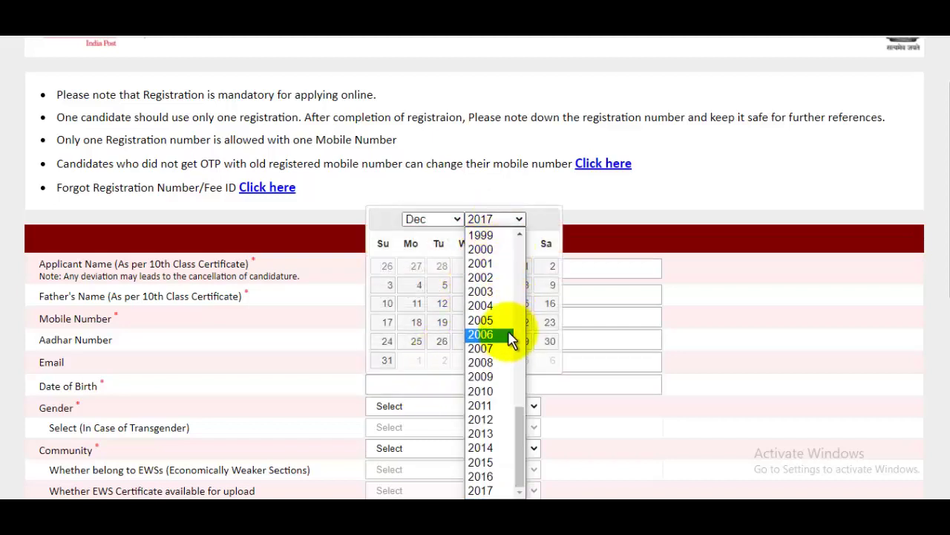
left_click(484, 250)
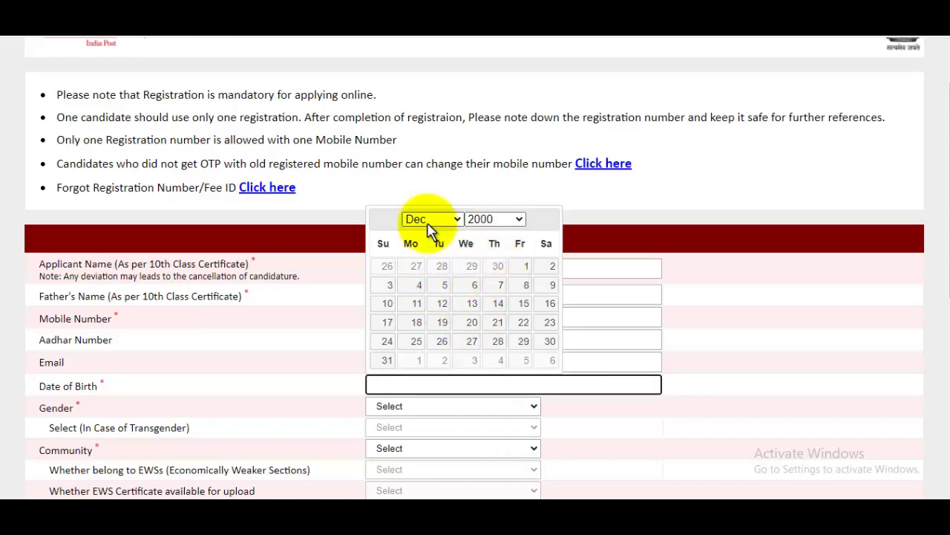
left_click(427, 220)
left_click(418, 290)
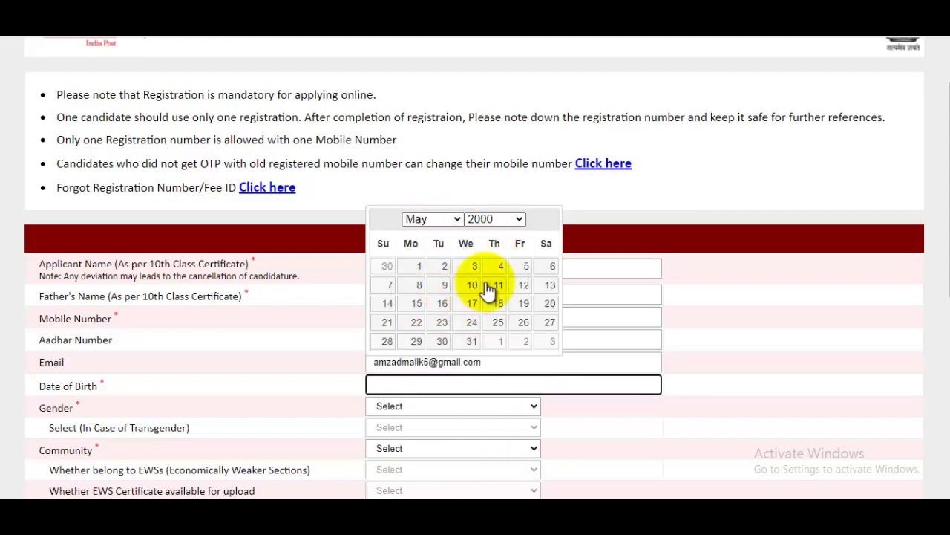
left_click(444, 266)
scroll(429, 319, "down", 2)
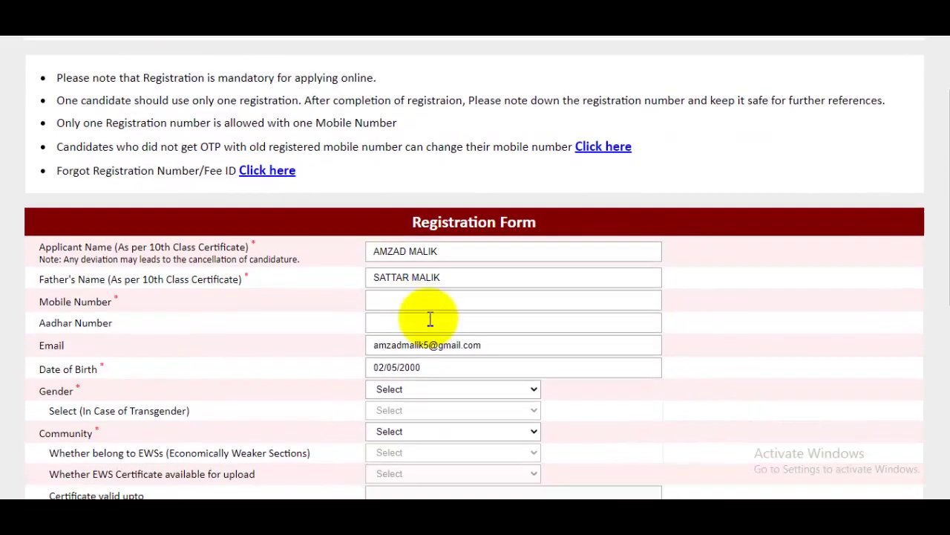
Set gender to Male and community to UR, correcting an initial OBC choice
left_click(404, 268)
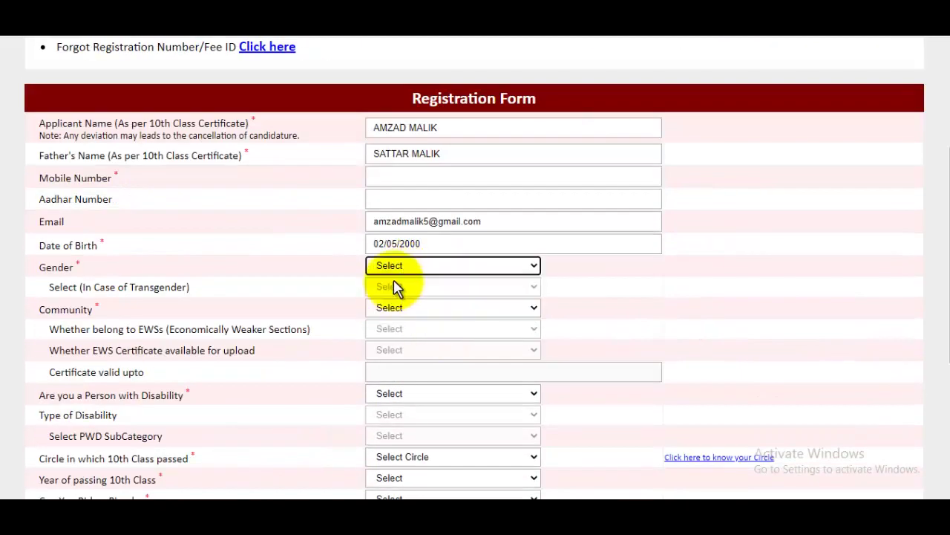
left_click(391, 292)
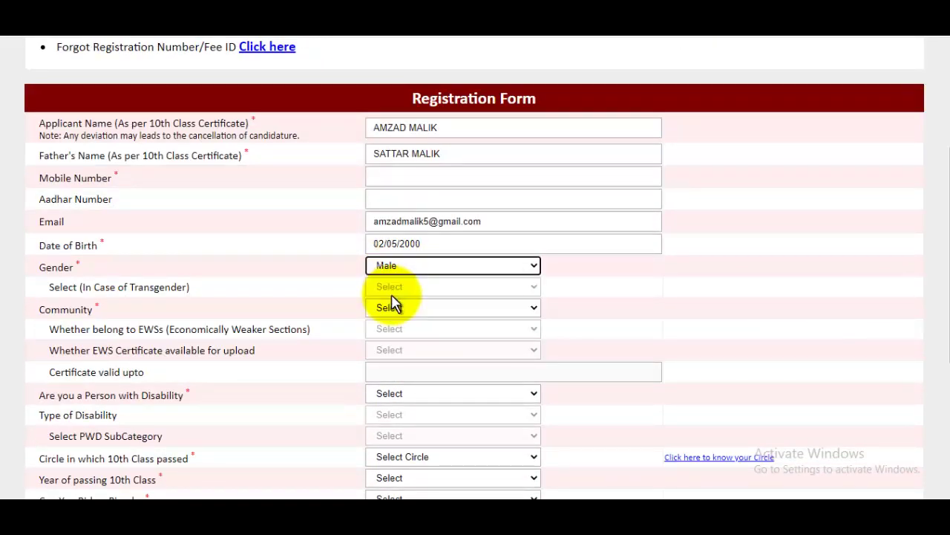
left_click(401, 311)
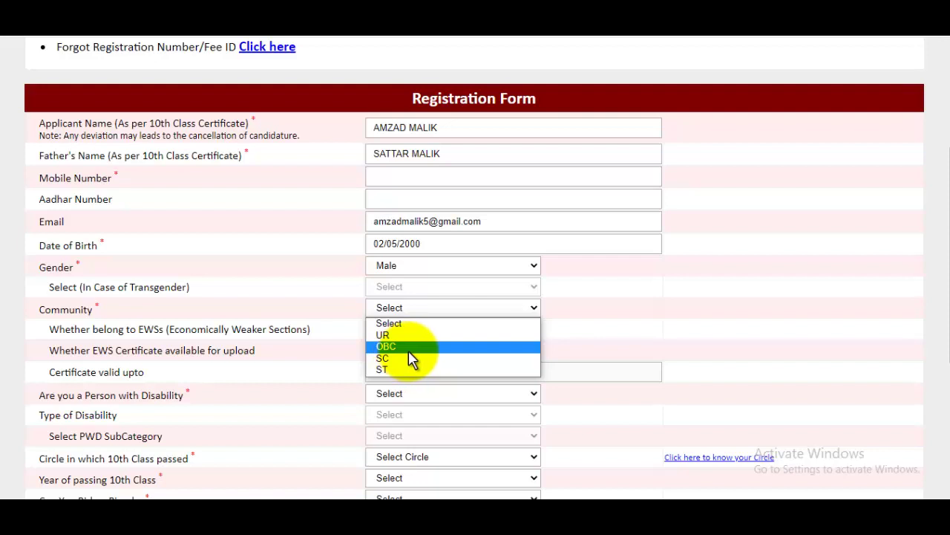
left_click(409, 351)
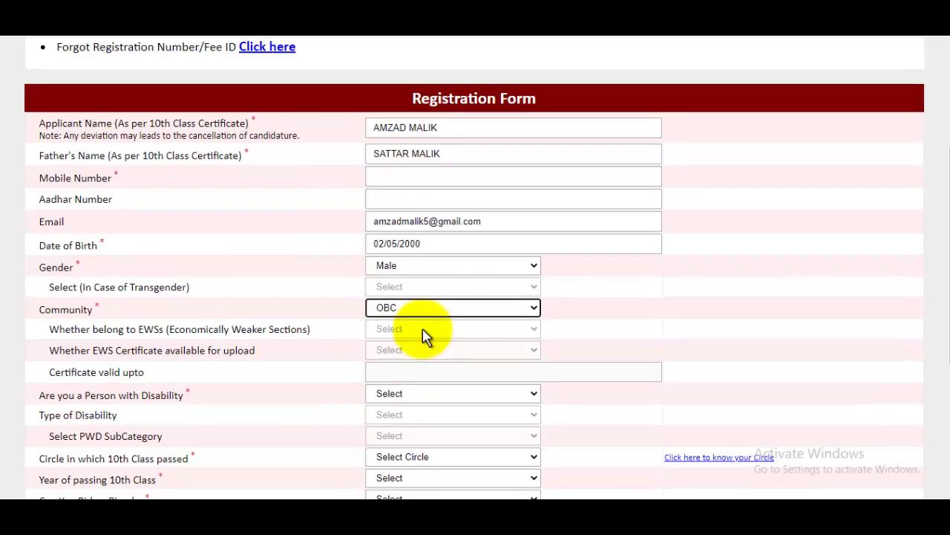
left_click(406, 312)
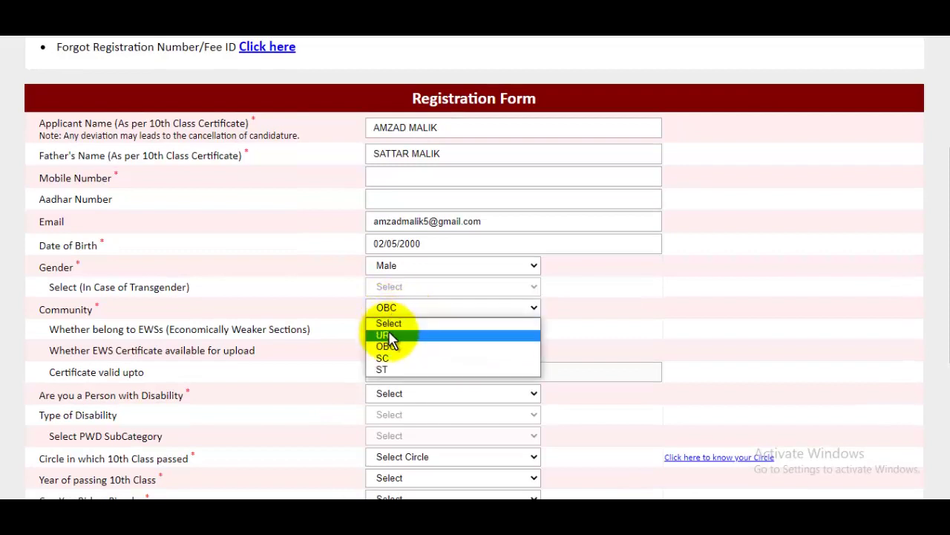
left_click(394, 356)
Leave the EWS question unanswered and answer No to Person with Disability
left_click(401, 329)
left_click(638, 338)
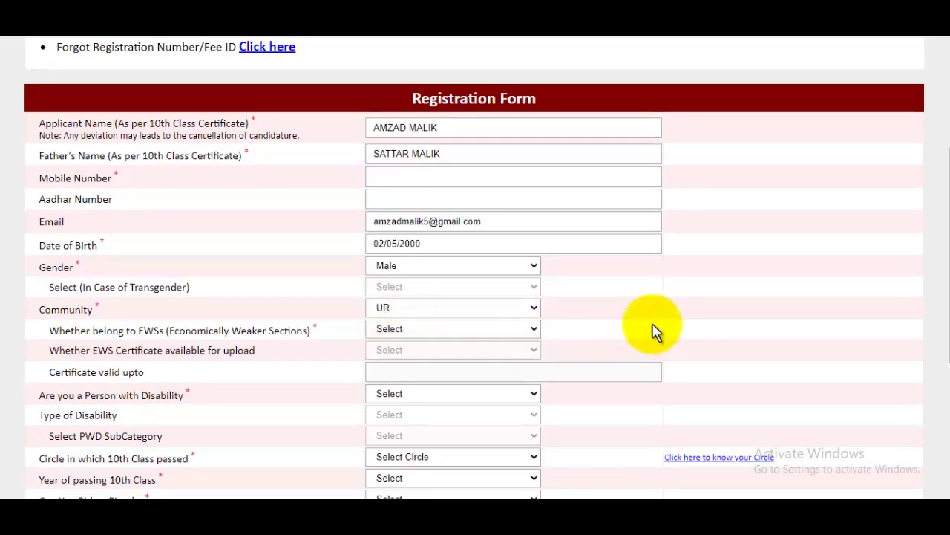
scroll(630, 291, "down", 3)
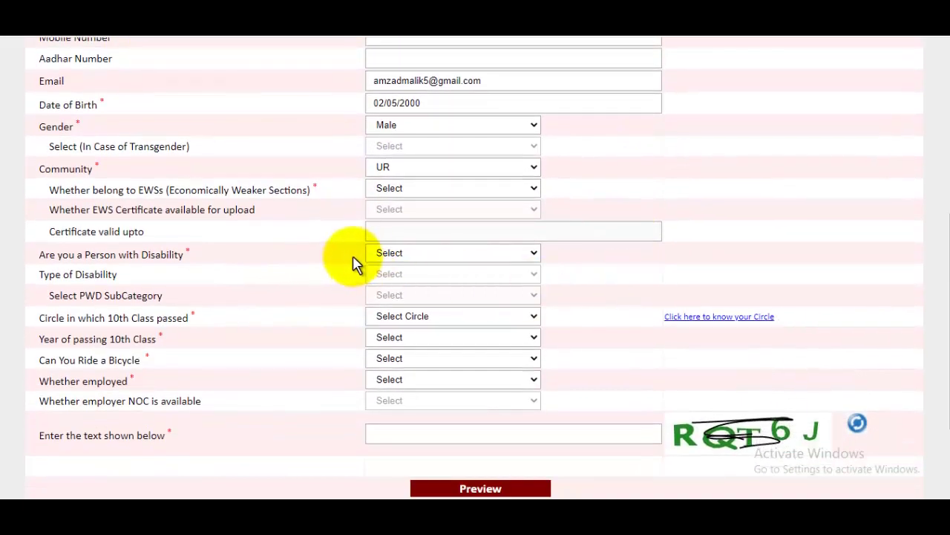
left_click(429, 256)
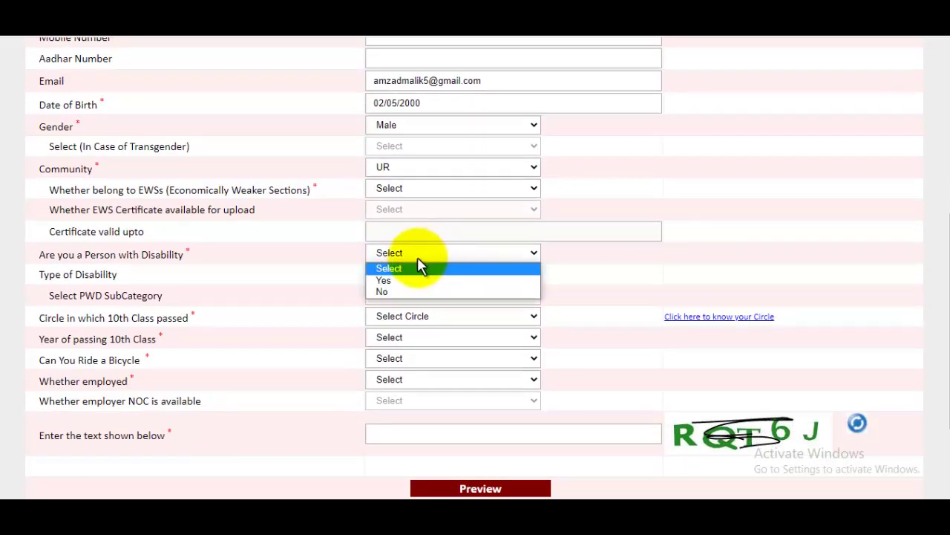
left_click(384, 292)
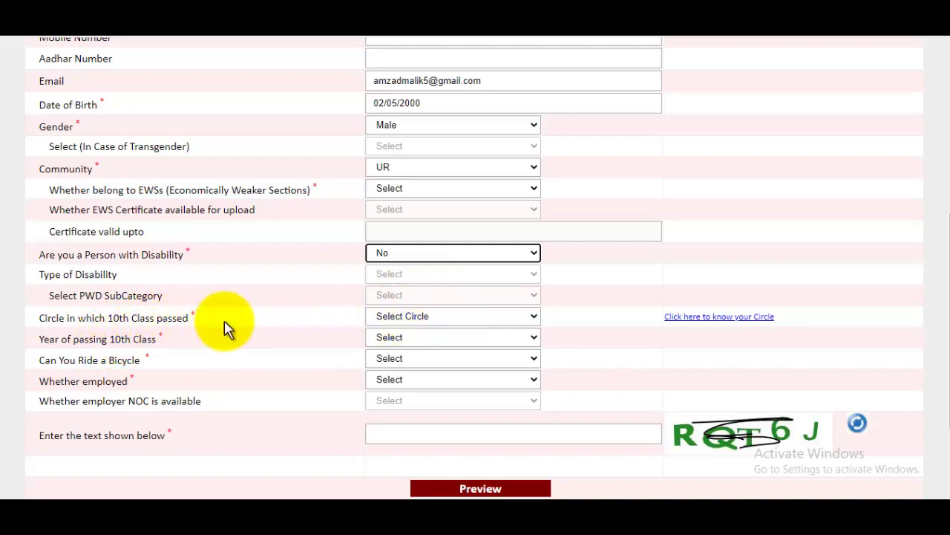
Set the 10th-class circle to Uttar Pradesh and the passing year to 2010
left_click(411, 317)
scroll(482, 238, "down", 1)
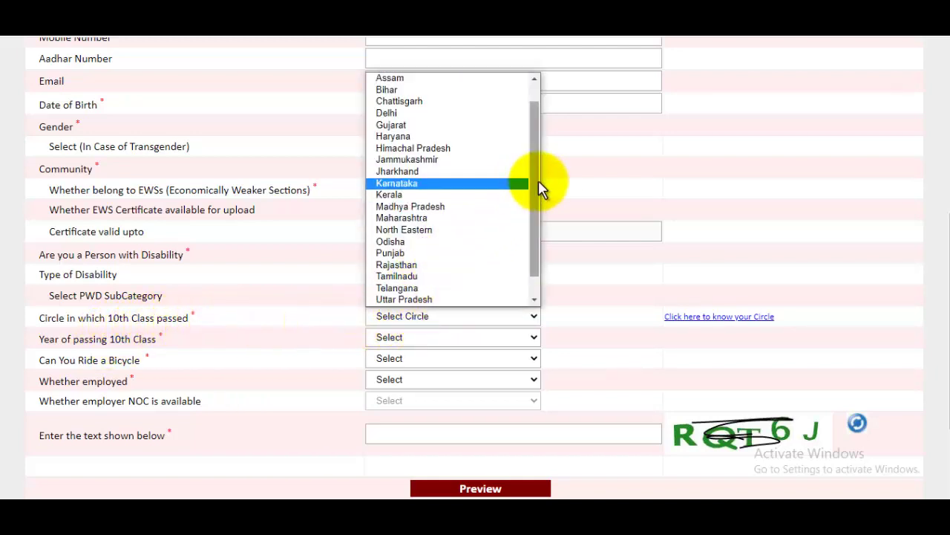
left_click(422, 289)
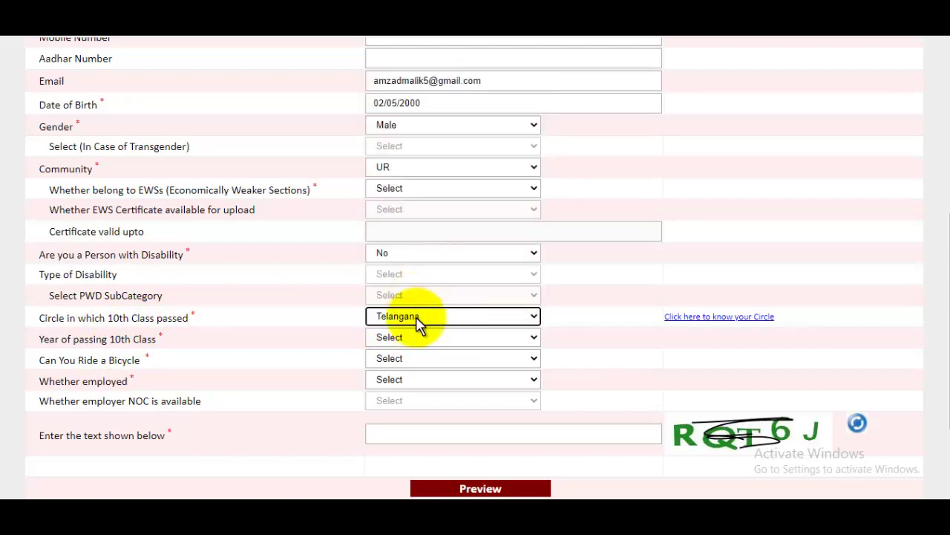
left_click(418, 318)
scroll(423, 294, "down", 1)
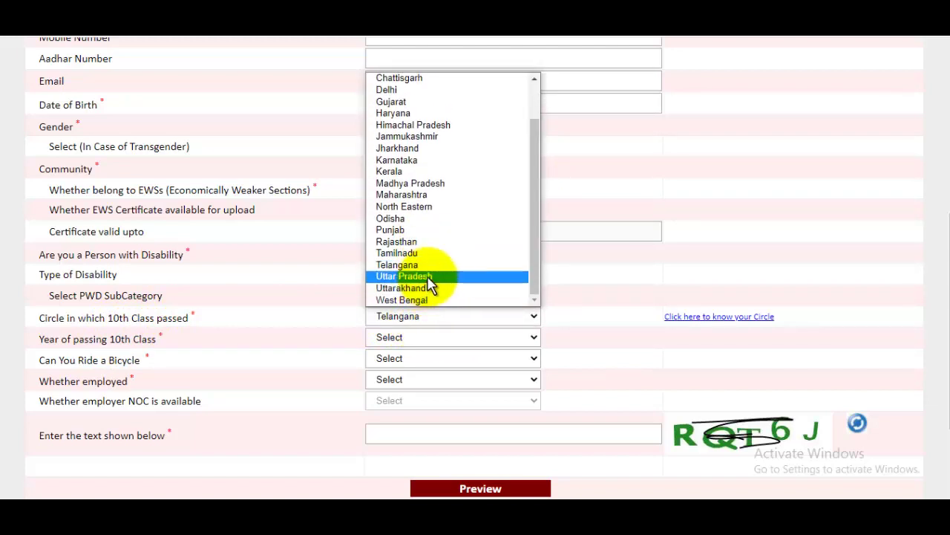
left_click(427, 276)
left_click(411, 340)
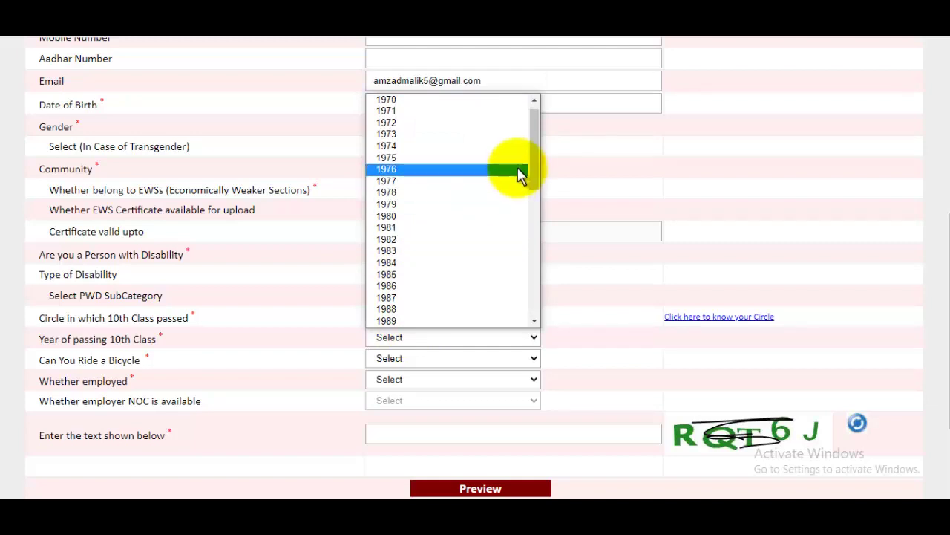
left_click_drag(536, 162, 455, 276)
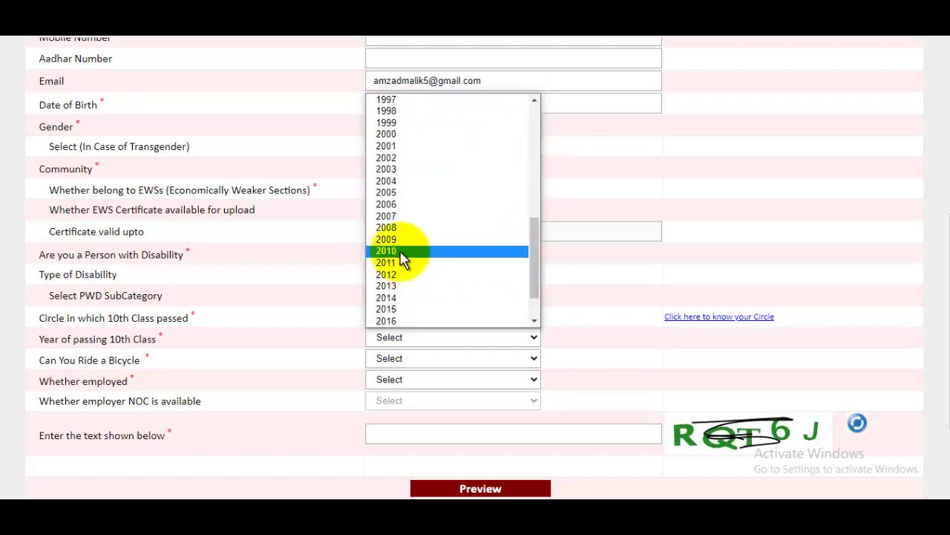
left_click(435, 259)
Answer Yes to riding a bicycle and mark the applicant as employed
left_click(394, 360)
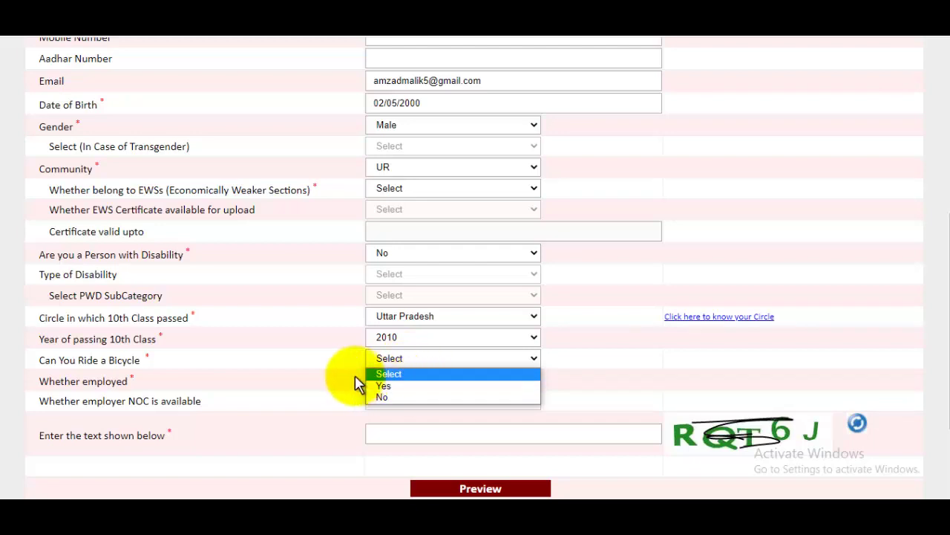
left_click(392, 387)
scroll(469, 321, "down", 1)
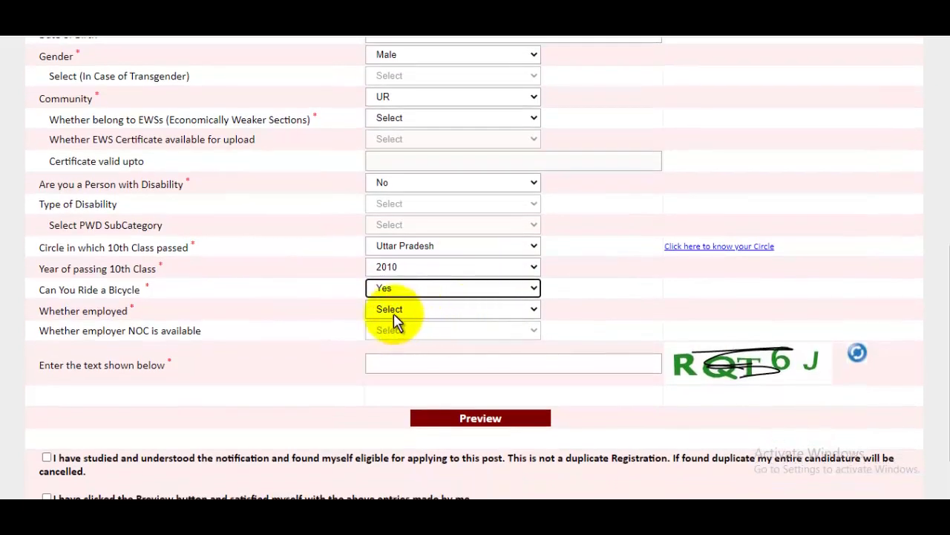
left_click(393, 311)
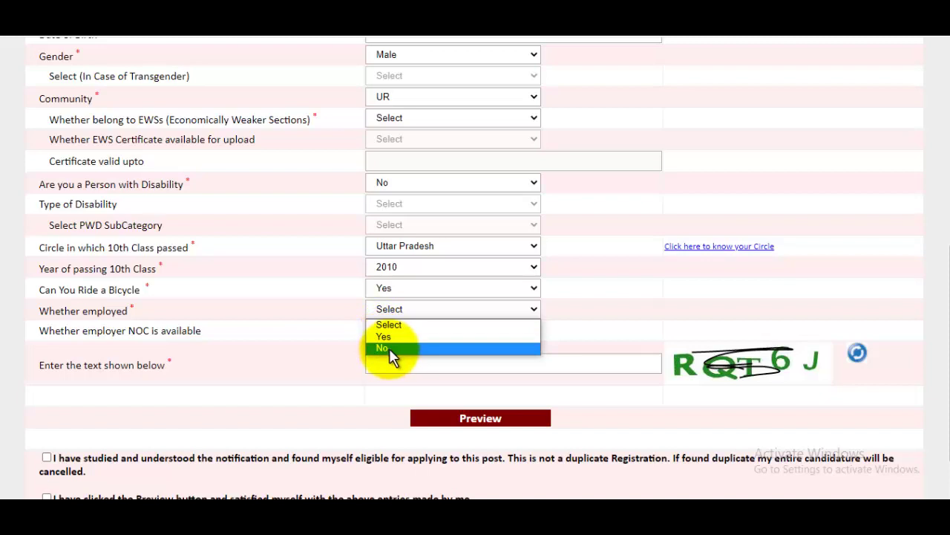
left_click(391, 336)
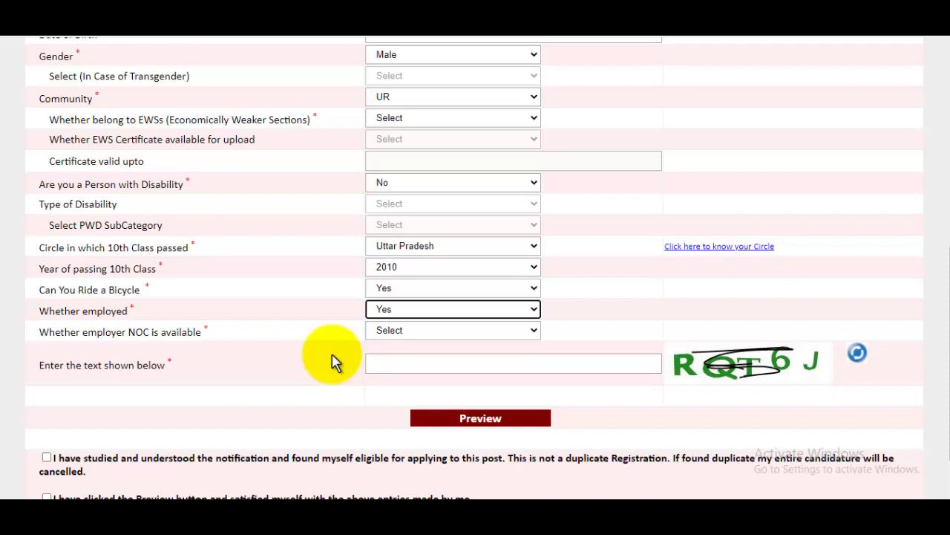
Leave the employer NOC answer unset and move to the captcha field
left_click(403, 331)
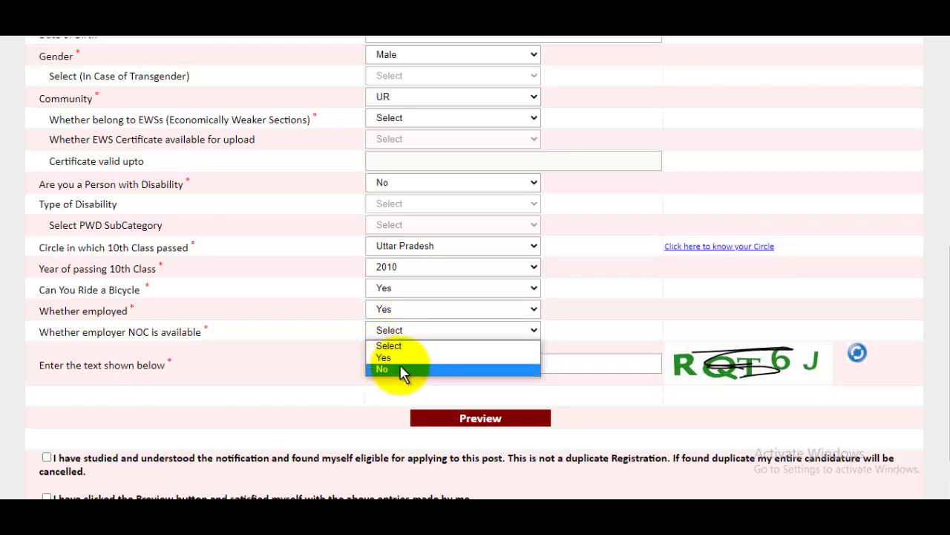
left_click(696, 303)
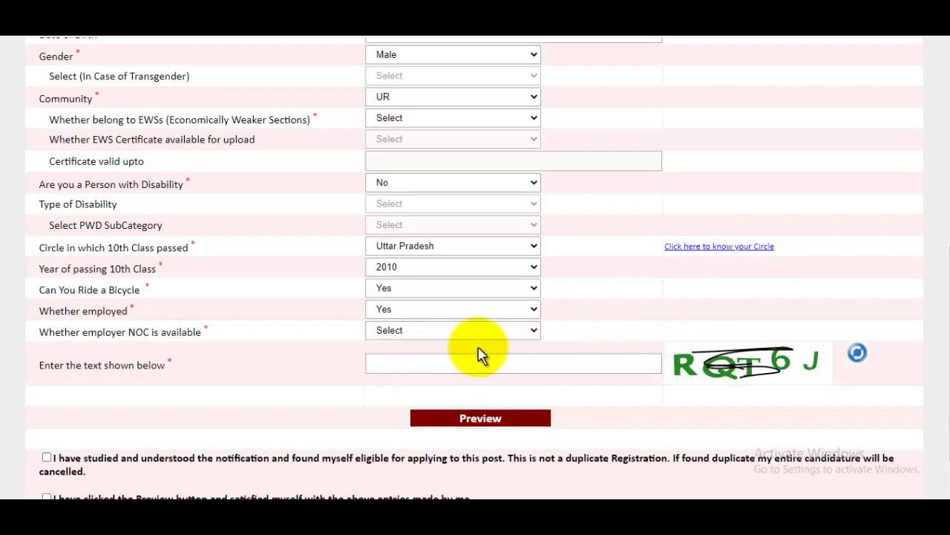
left_click(392, 330)
left_click(602, 361)
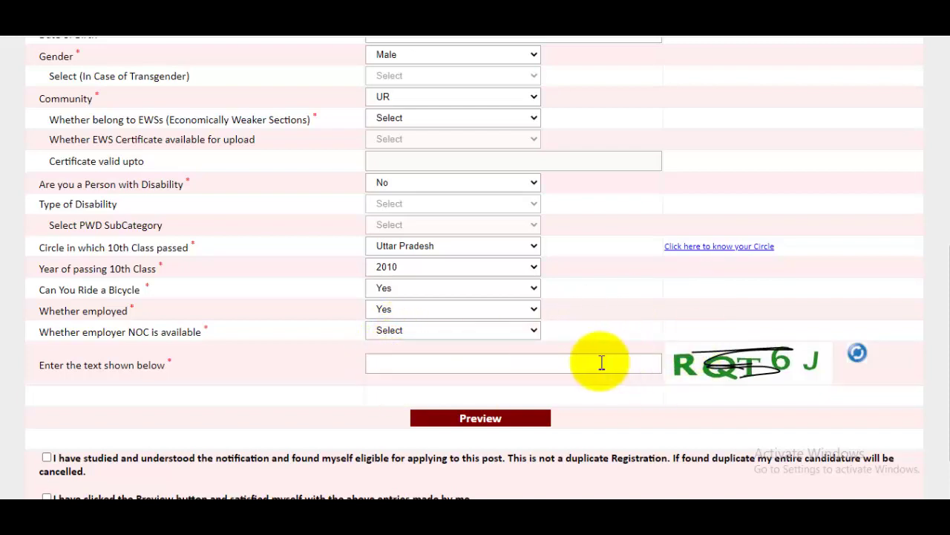
left_click(619, 359)
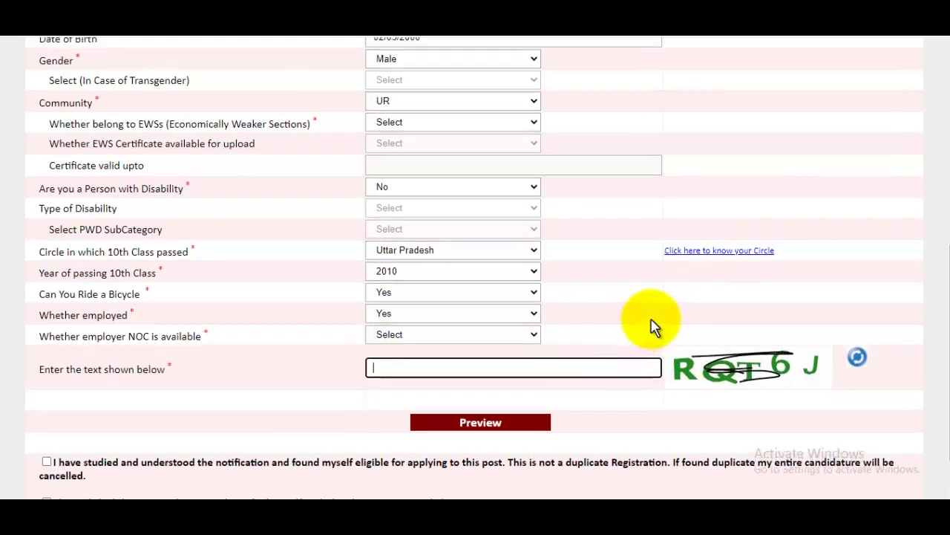
Tick both the eligibility/non-duplicate and preview confirmation declarations
scroll(651, 324, "down", 1)
scroll(456, 424, "up", 2)
scroll(226, 438, "down", 2)
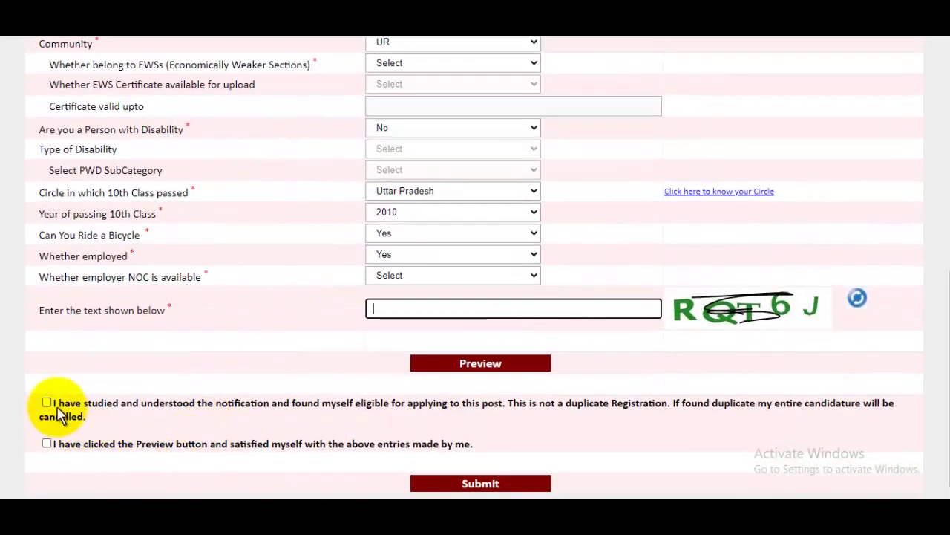
left_click(44, 403)
left_click(47, 443)
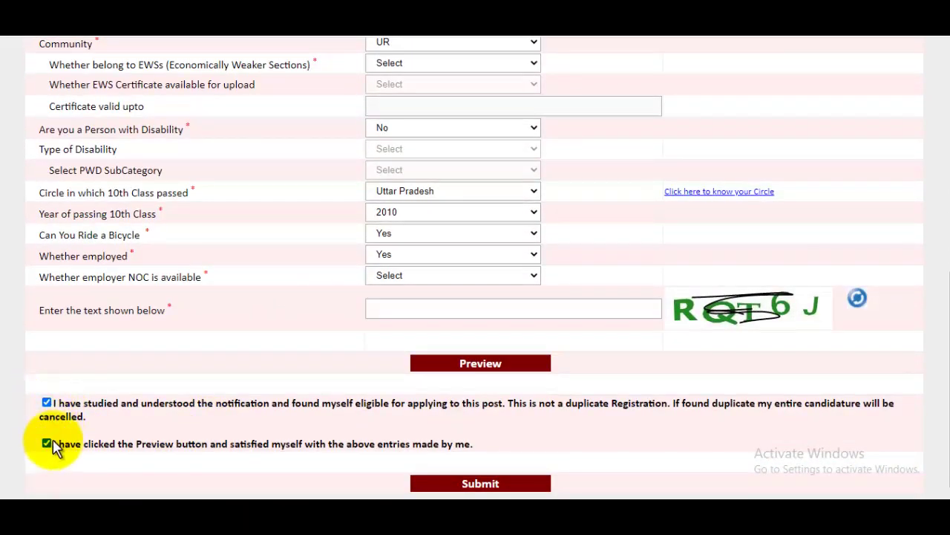
Preview the entered applicant details and close the preview with Ok
left_click(492, 368)
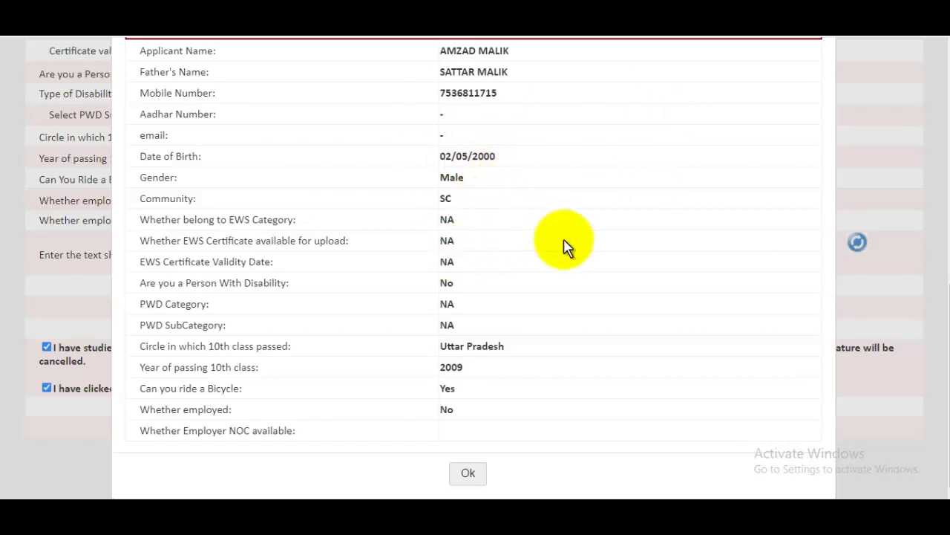
left_click(469, 473)
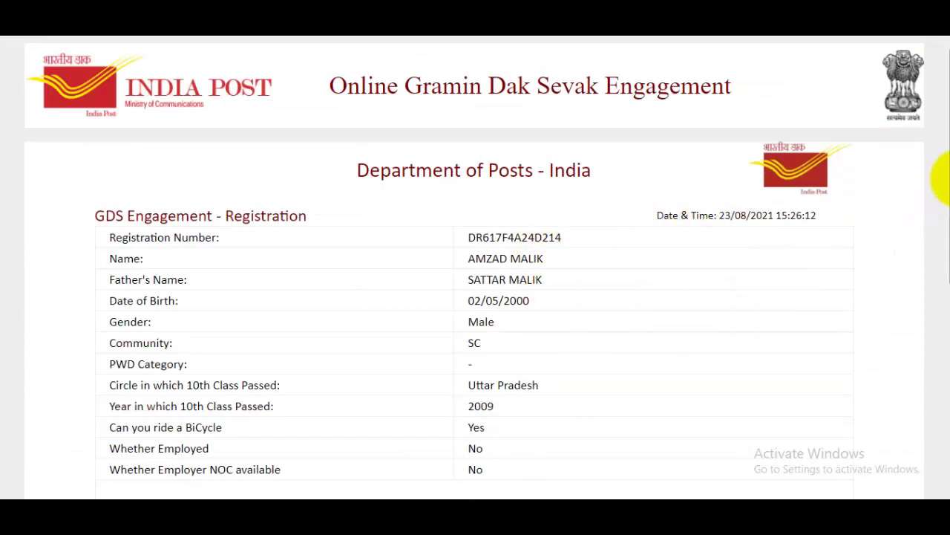
Copy the Registration Number from the receipt and return to the GDS home page
left_click_drag(941, 212, 935, 414)
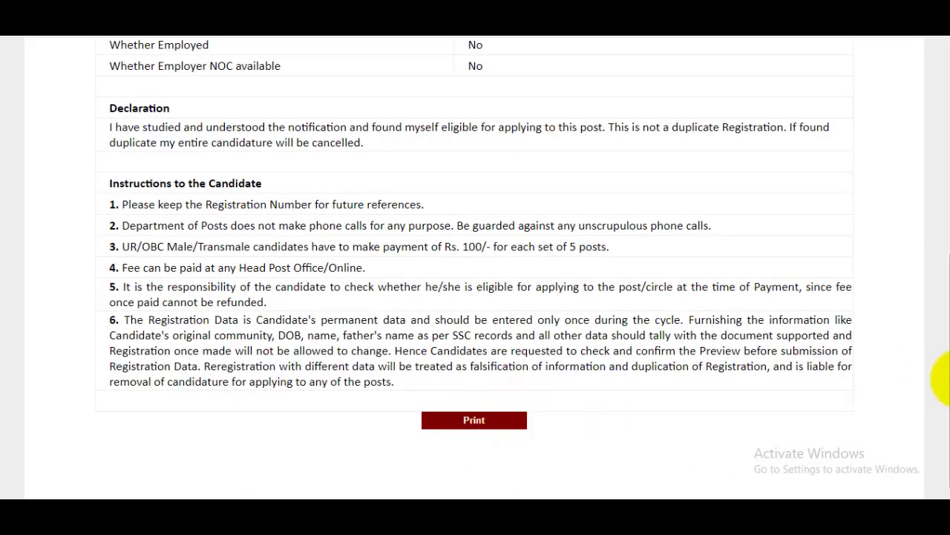
scroll(940, 382, "up", 5)
left_click_drag(469, 218, 577, 223)
key("ctrl+c")
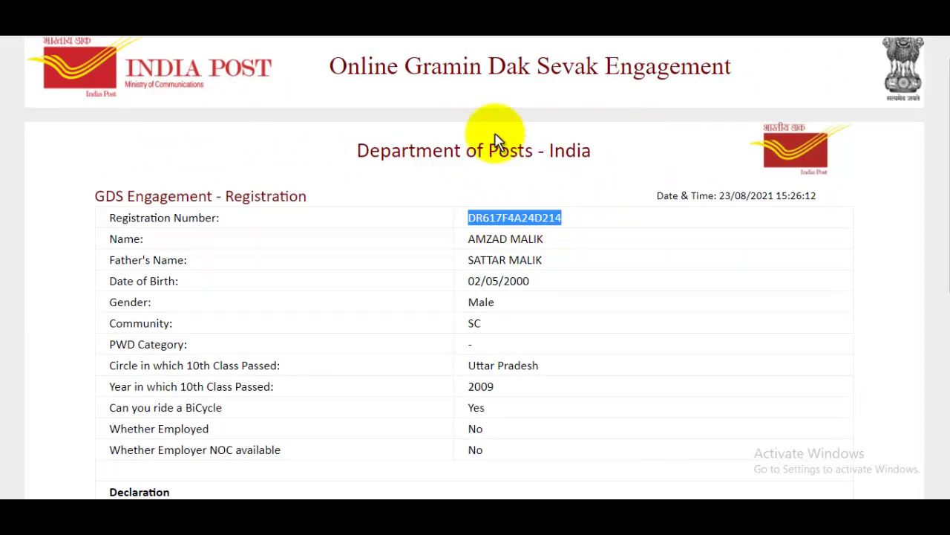
left_click(496, 11)
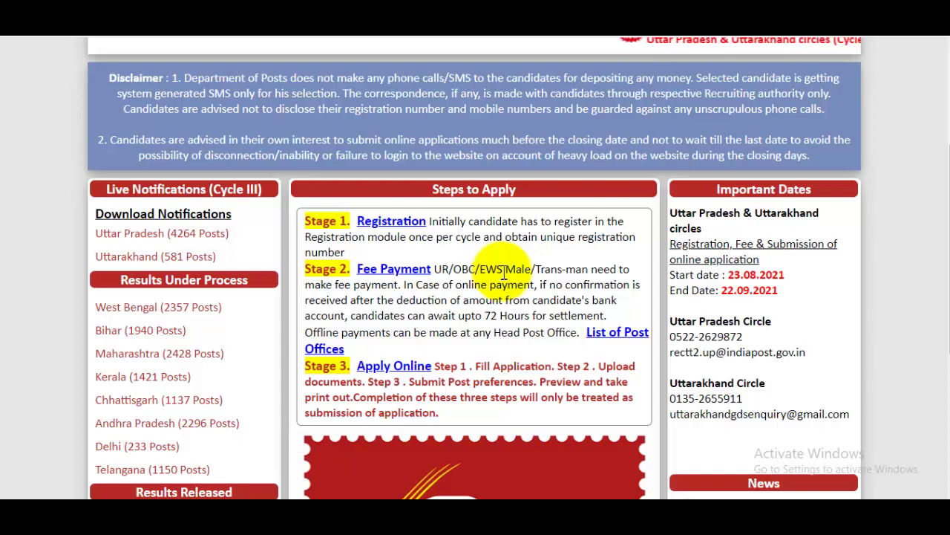
left_click(393, 271)
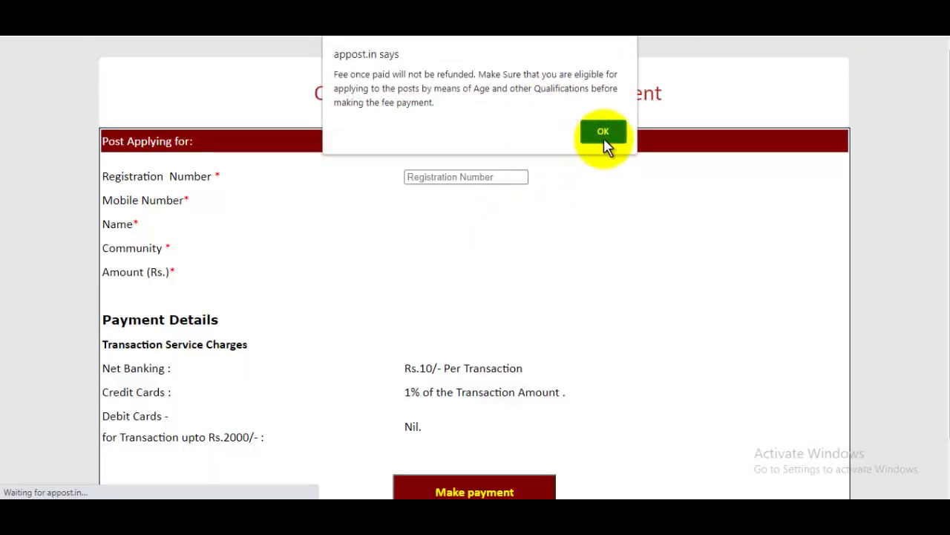
left_click(602, 131)
left_click(484, 182)
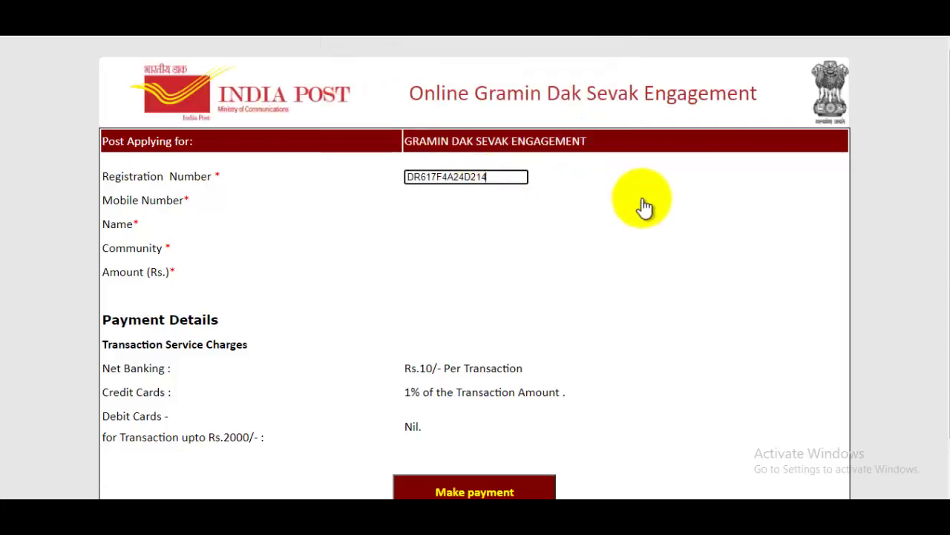
left_click(648, 205)
left_click(603, 120)
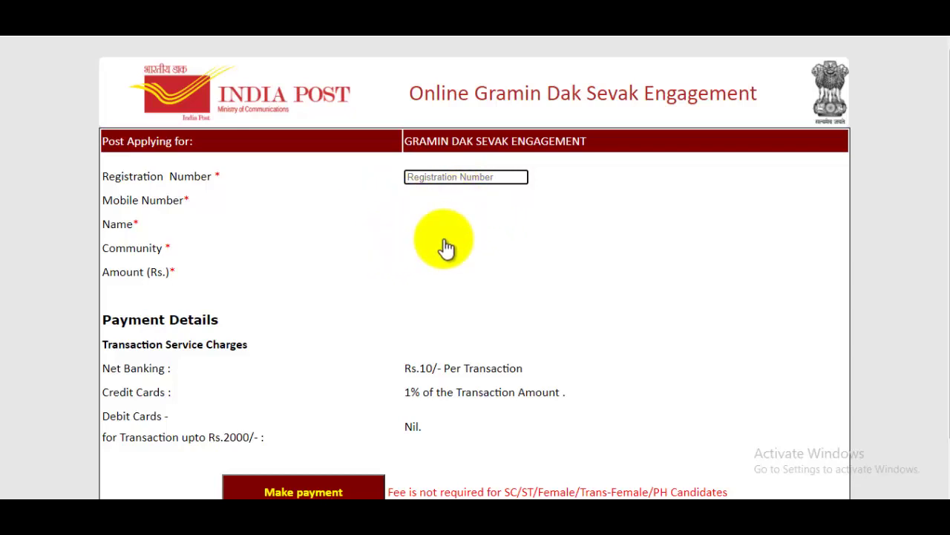
scroll(482, 299, "down", 1)
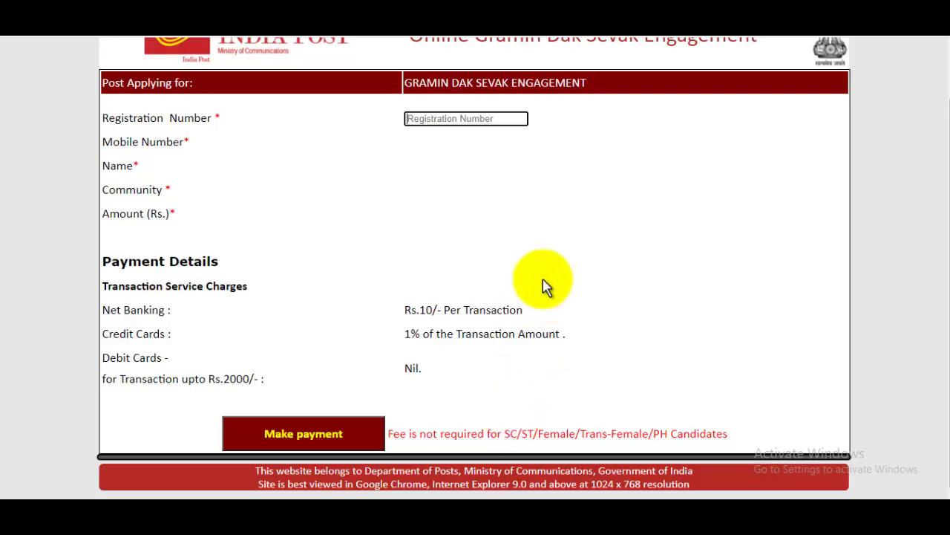
left_click(519, 30)
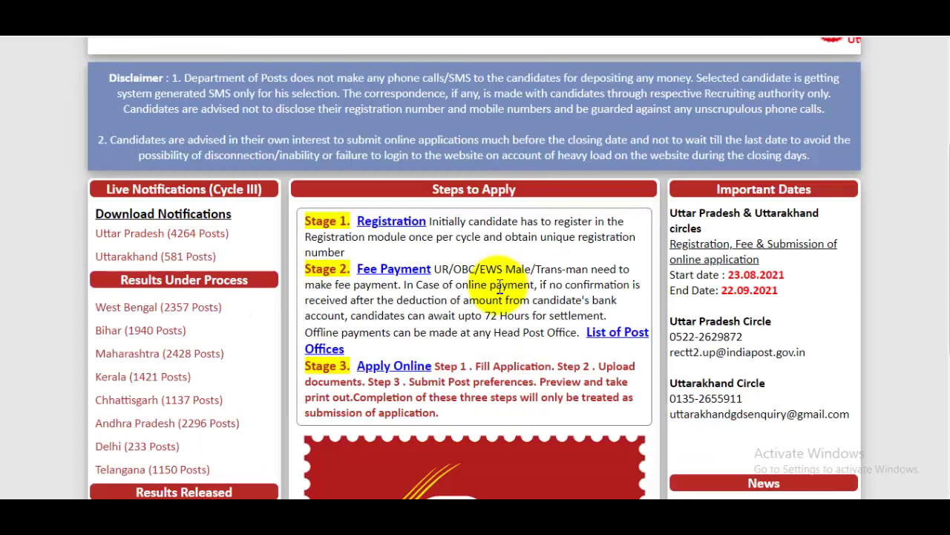
Verify the pasted registration number with circle Uttar Pradesh and enter the OTP
left_click(416, 377)
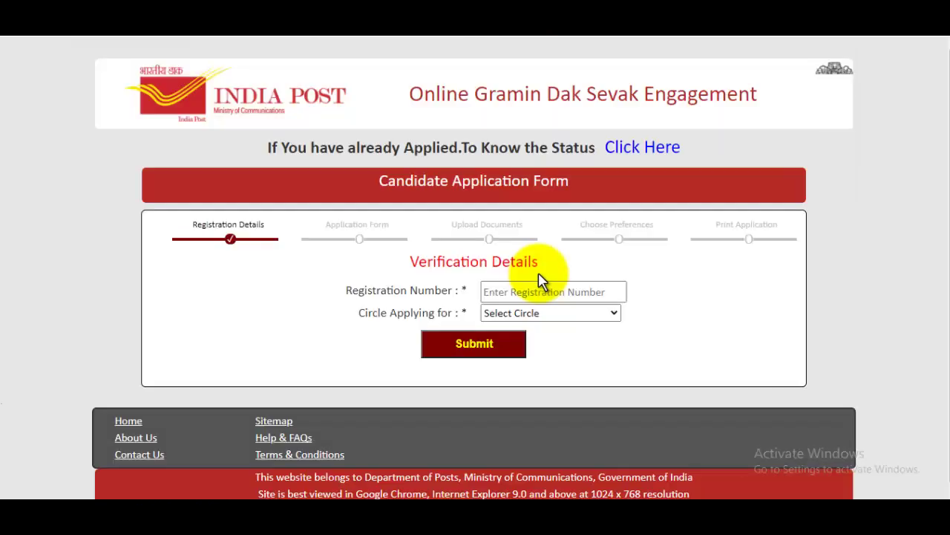
left_click(527, 289)
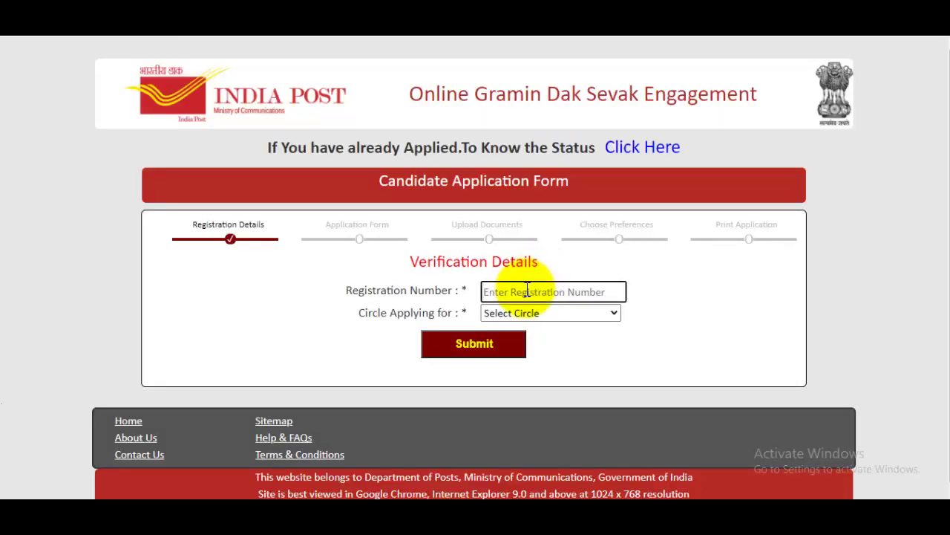
key("ctrl+v")
left_click(554, 313)
left_click(529, 343)
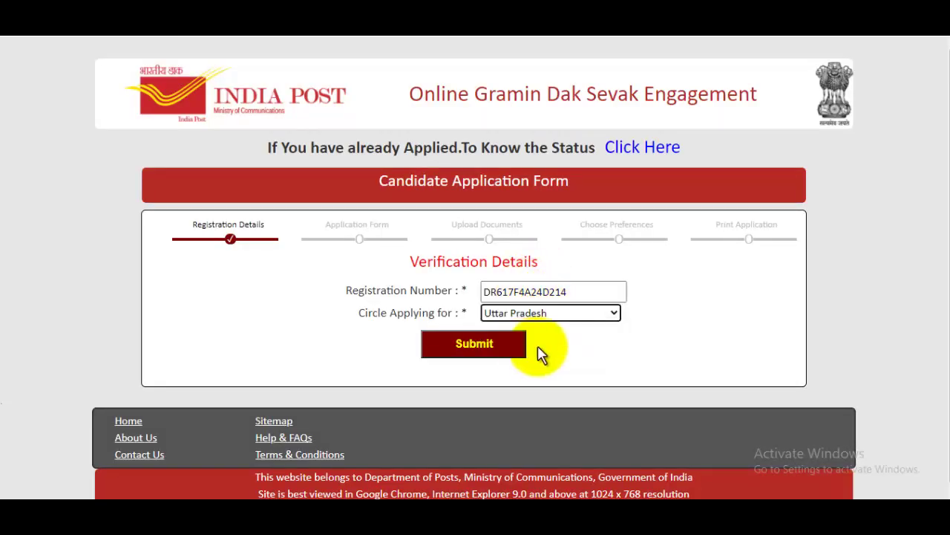
left_click(484, 355)
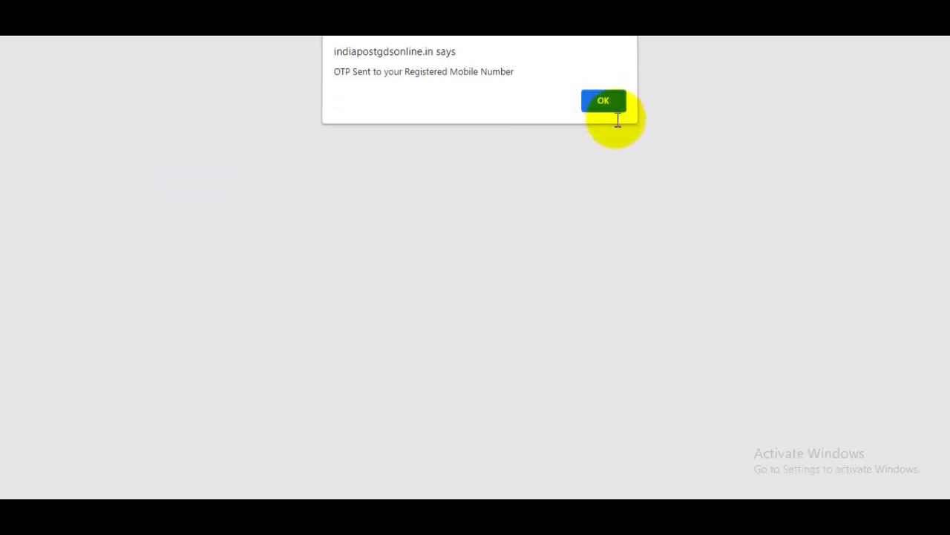
left_click(613, 106)
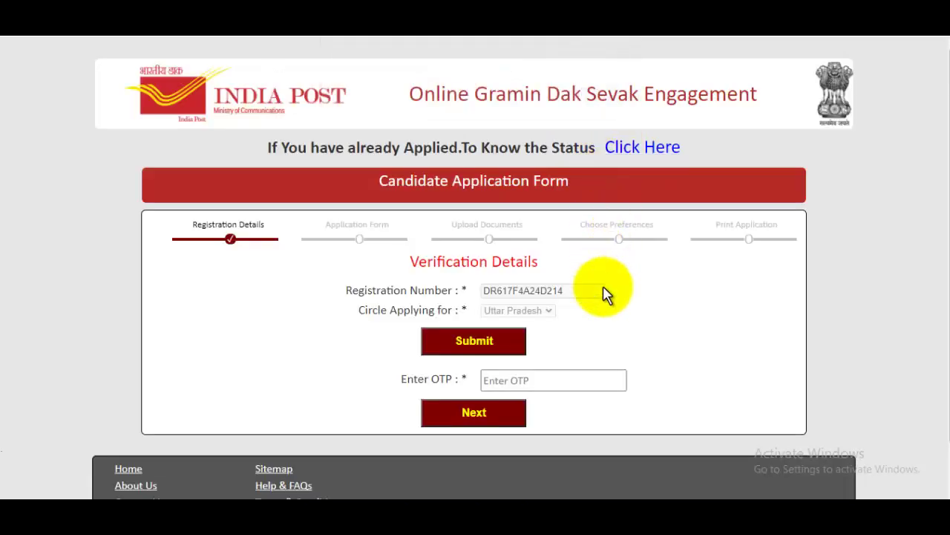
left_click(552, 387)
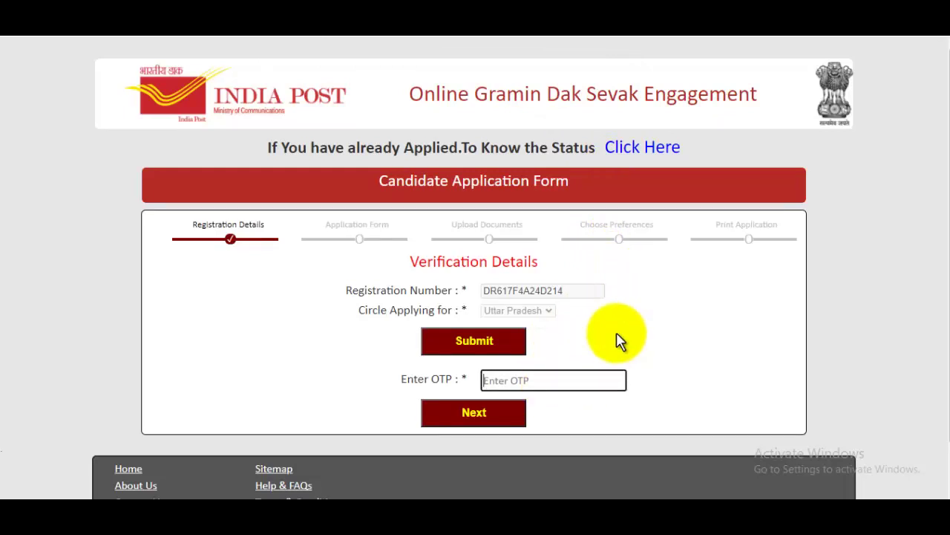
scroll(616, 333, "down", 1)
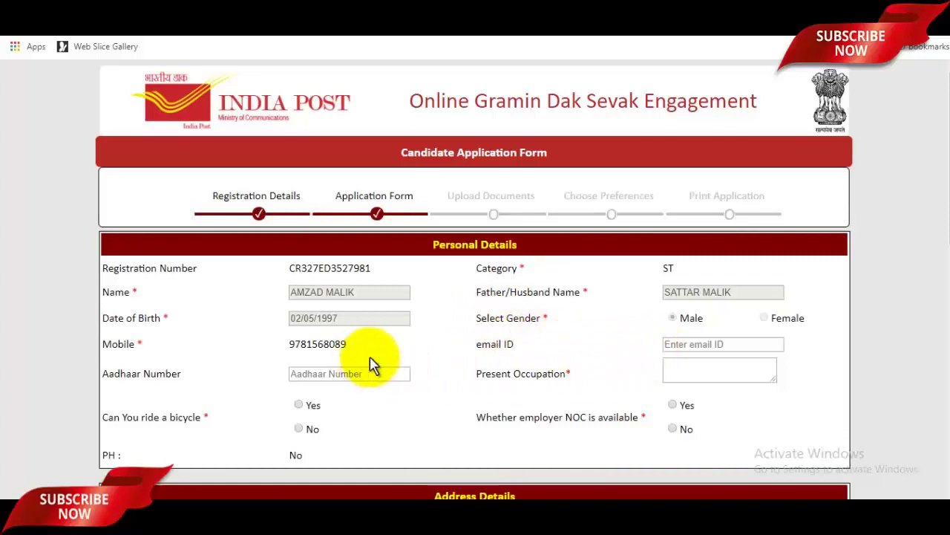
Enter the e-mail ID and set Present Occupation to Not Employed
left_click(705, 344)
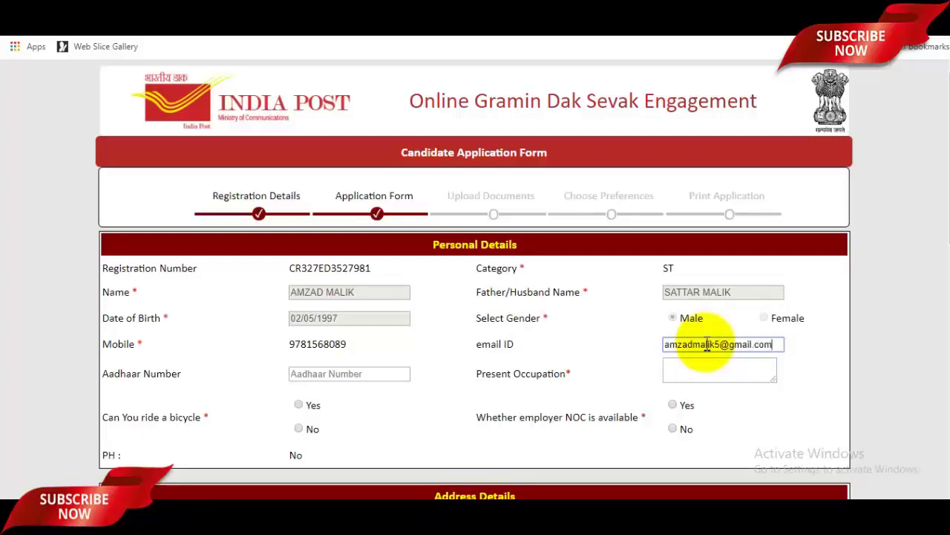
left_click(381, 375)
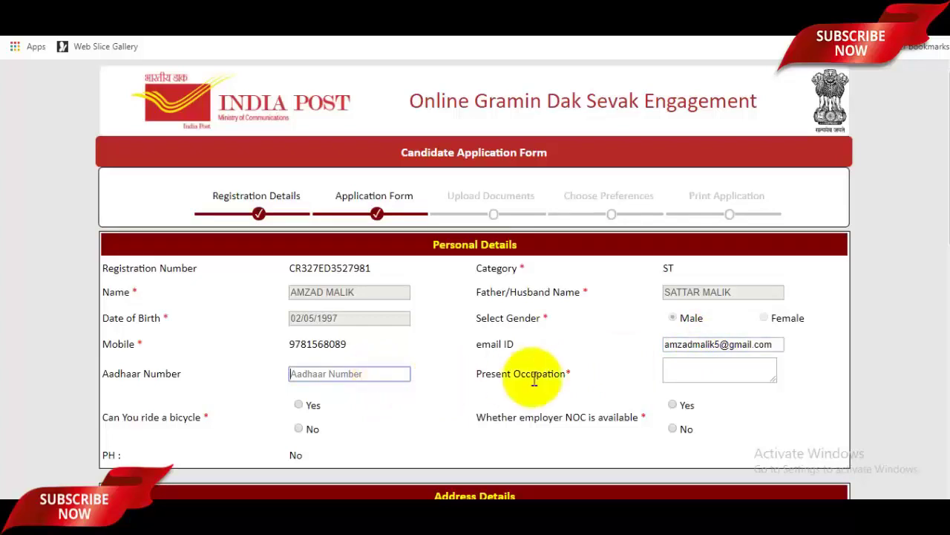
left_click(692, 377)
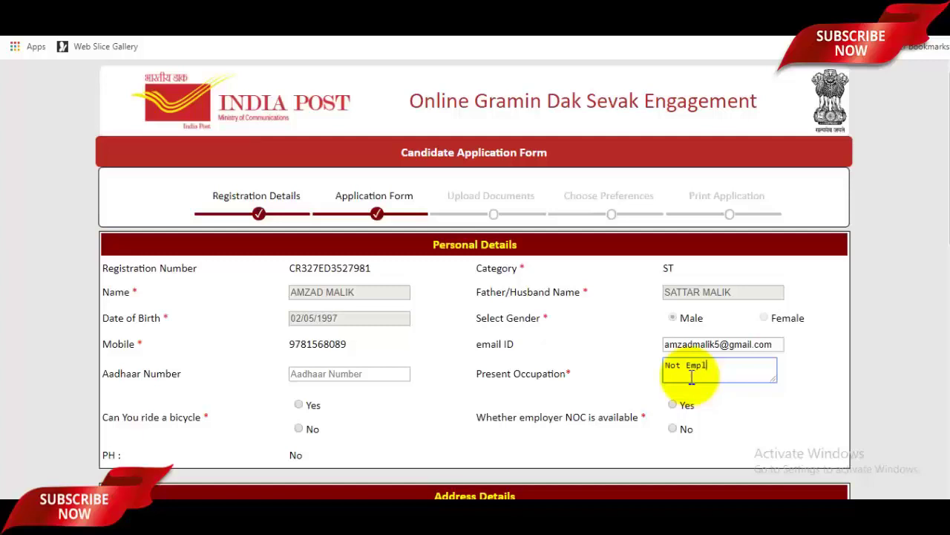
scroll(713, 377, "down", 1)
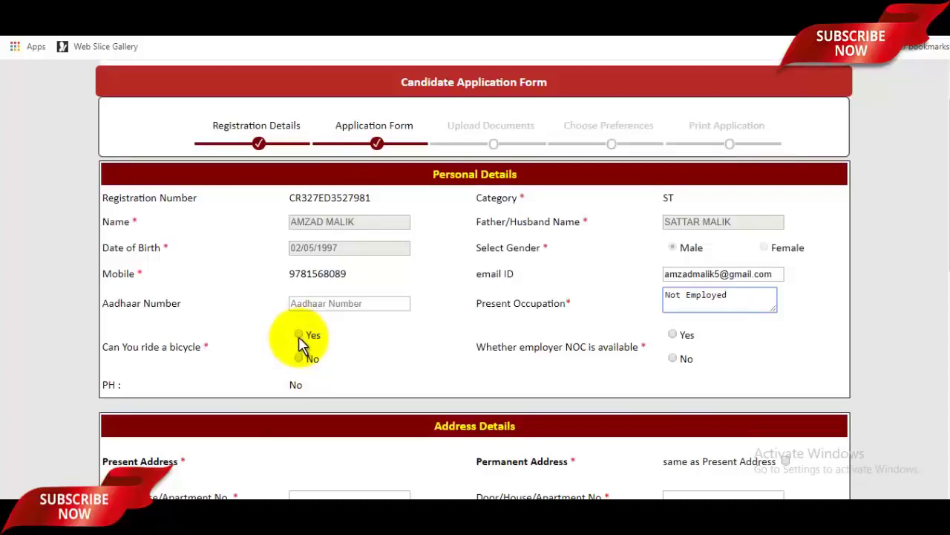
Answer Yes to riding a bicycle and No to employer NOC
left_click(298, 335)
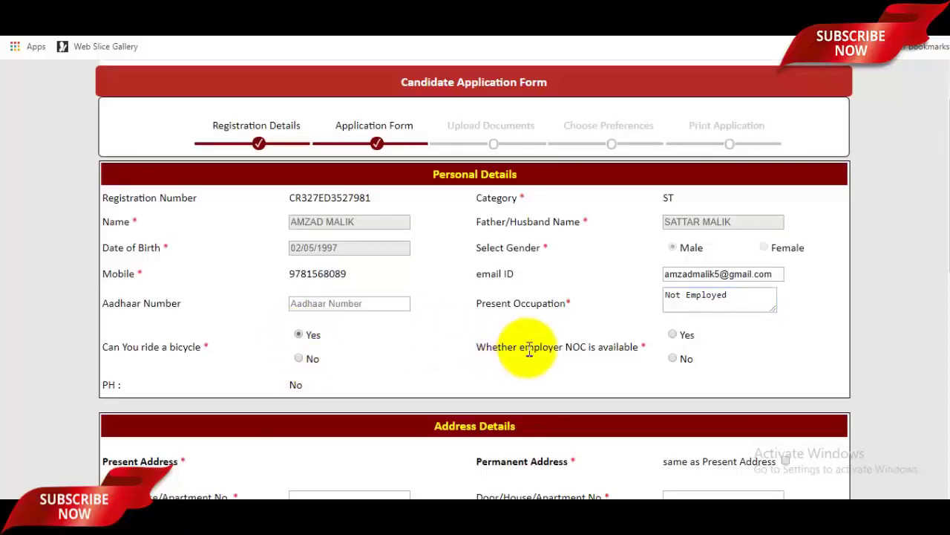
scroll(530, 349, "down", 2)
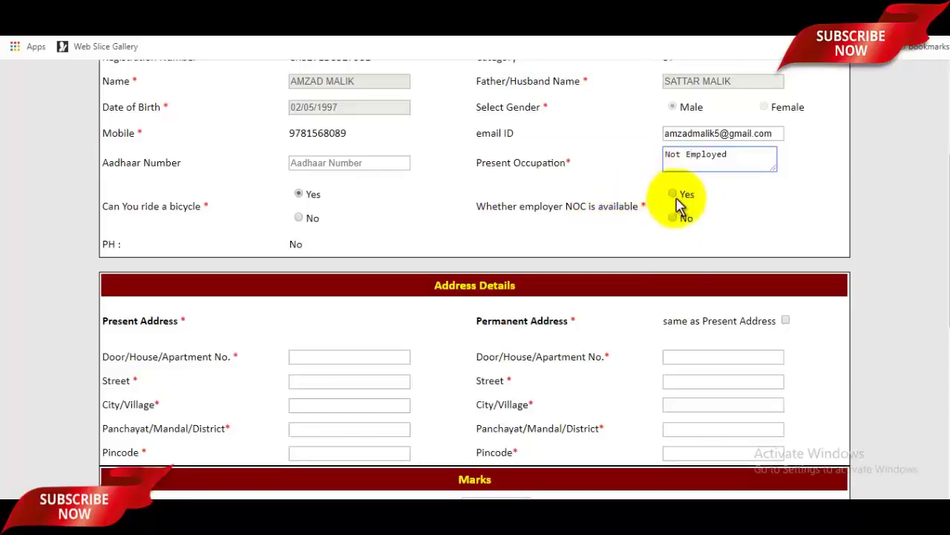
left_click(677, 219)
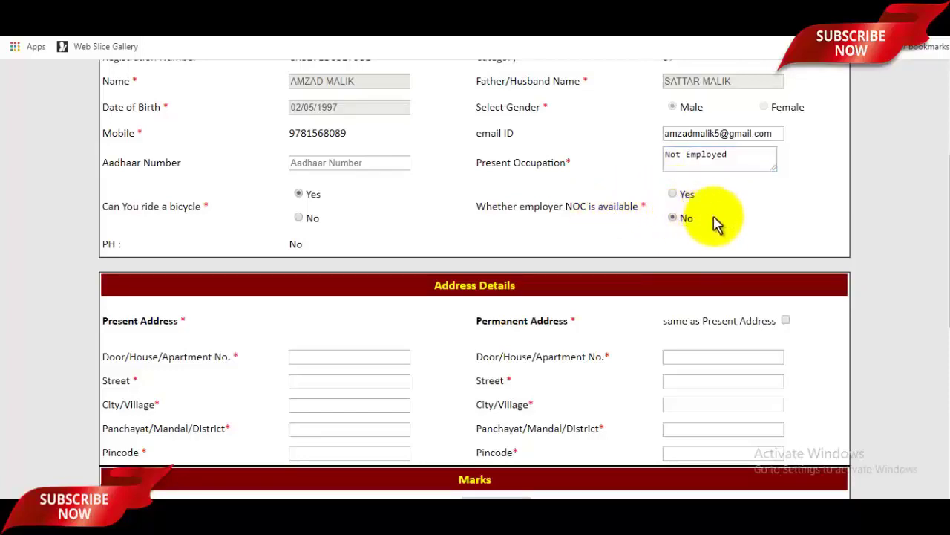
scroll(724, 256, "down", 2)
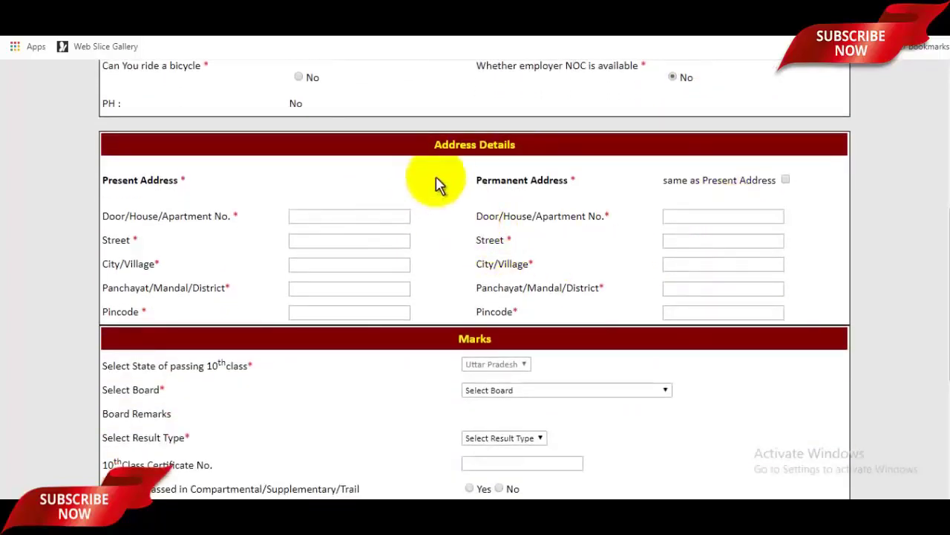
left_click(367, 217)
left_click(345, 249)
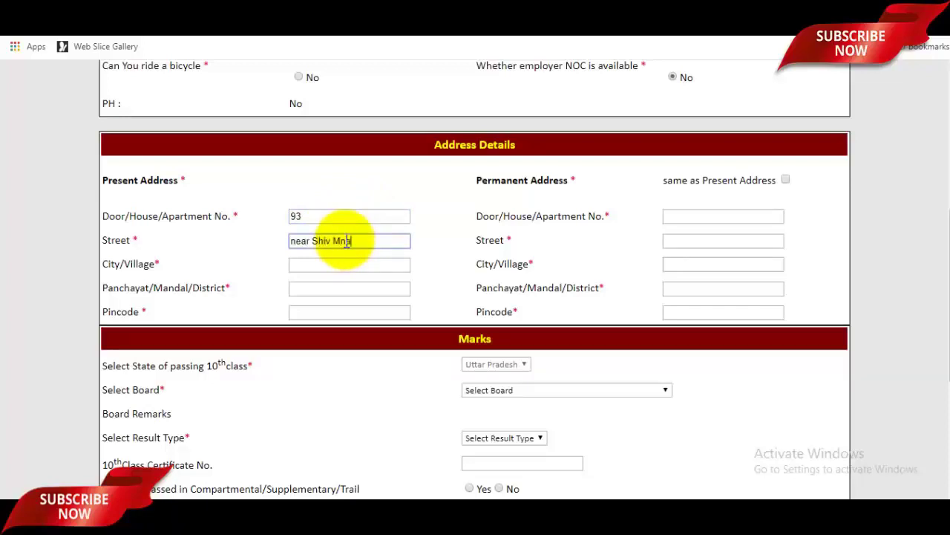
left_click(325, 260)
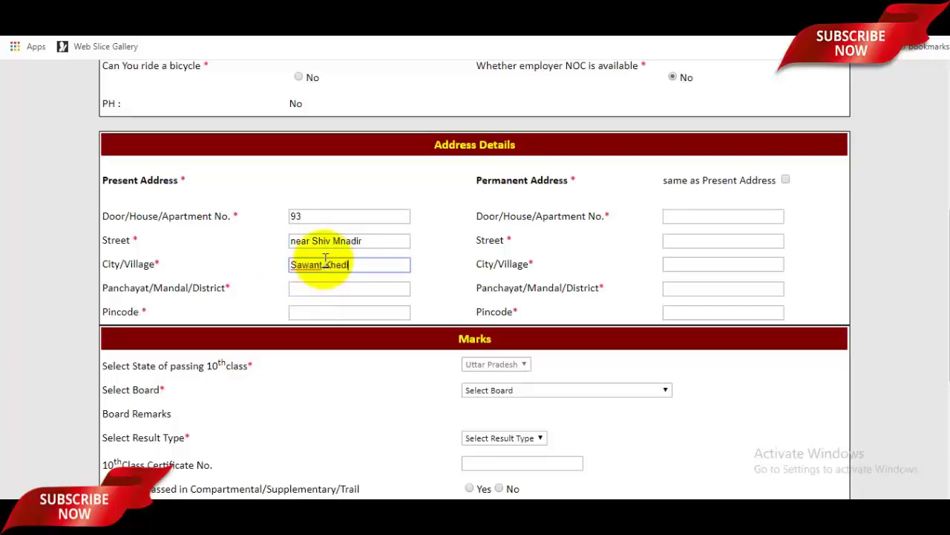
left_click(335, 290)
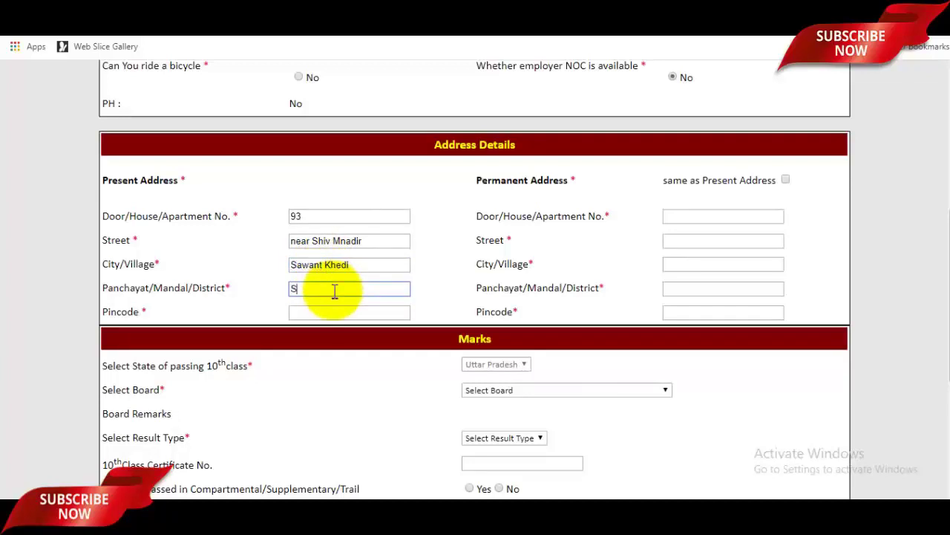
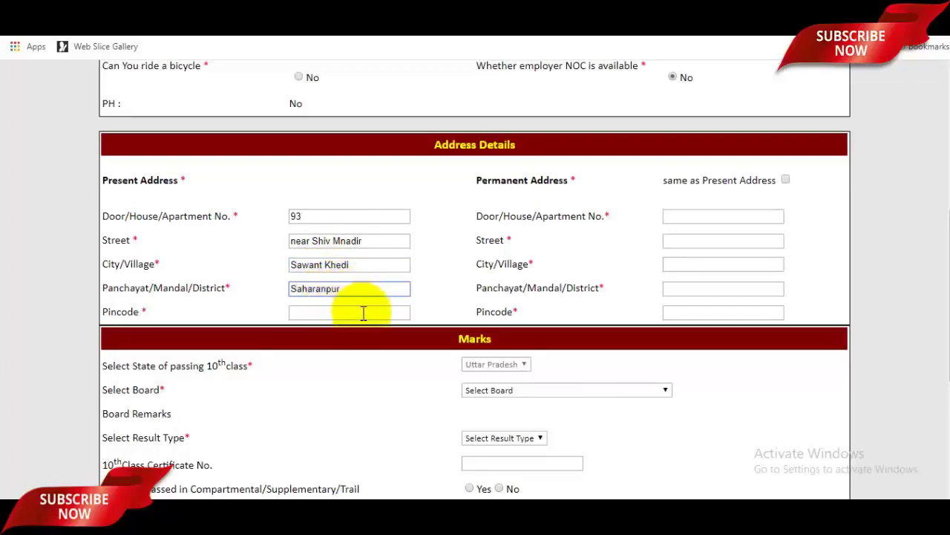
left_click(363, 313)
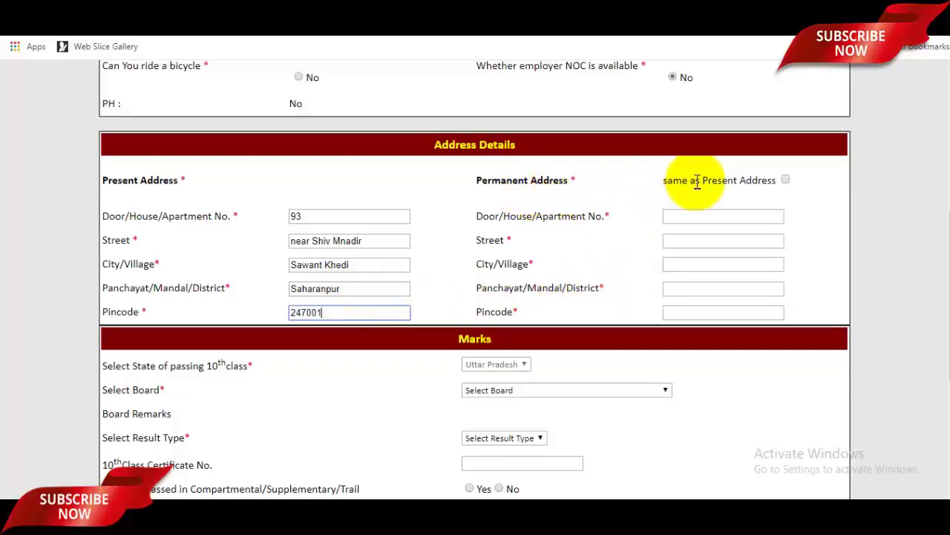
left_click(786, 179)
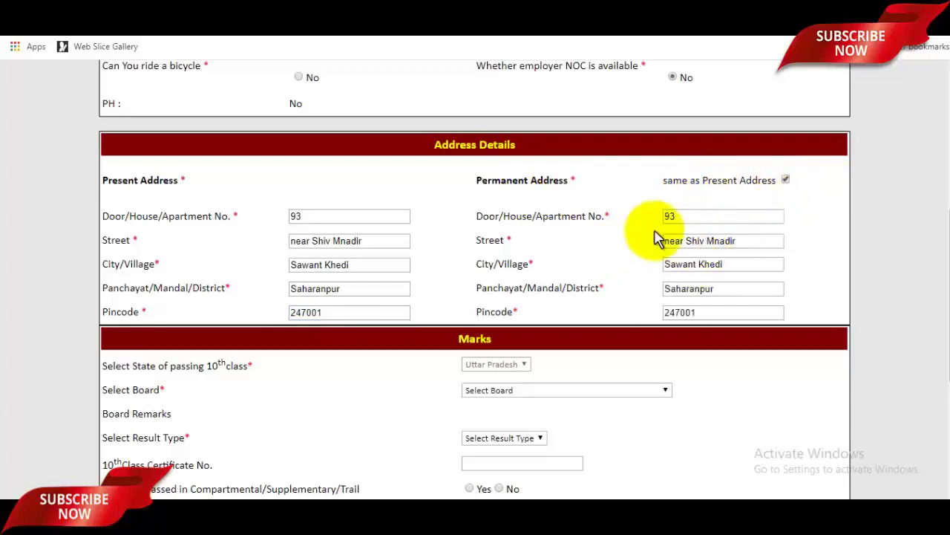
scroll(657, 238, "down", 3)
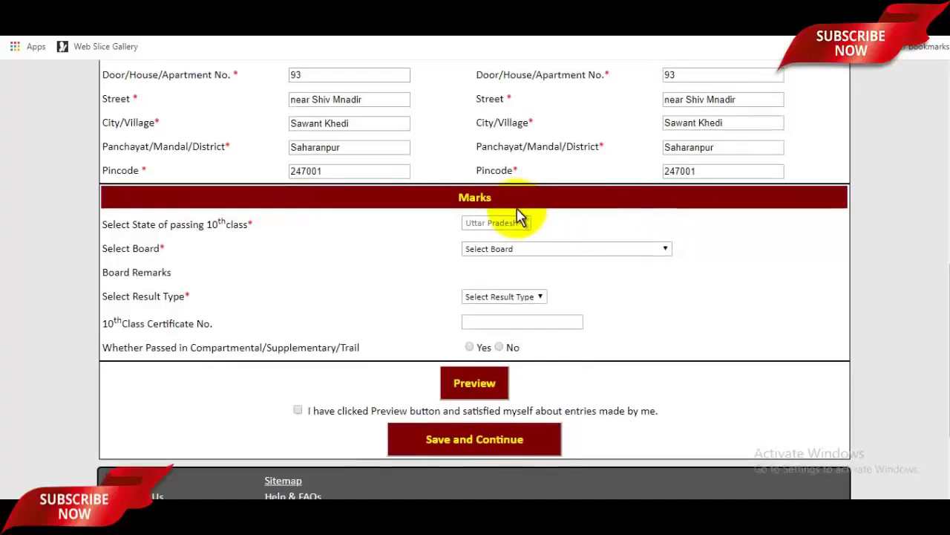
Choose Board of High School and Intermediate Education as board and Marks as result type
scroll(520, 215, "down", 1)
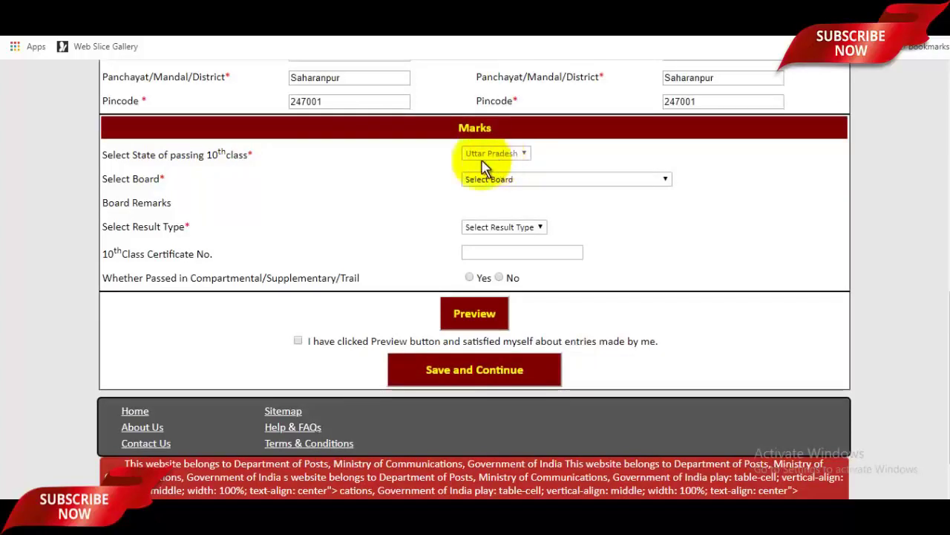
left_click(501, 186)
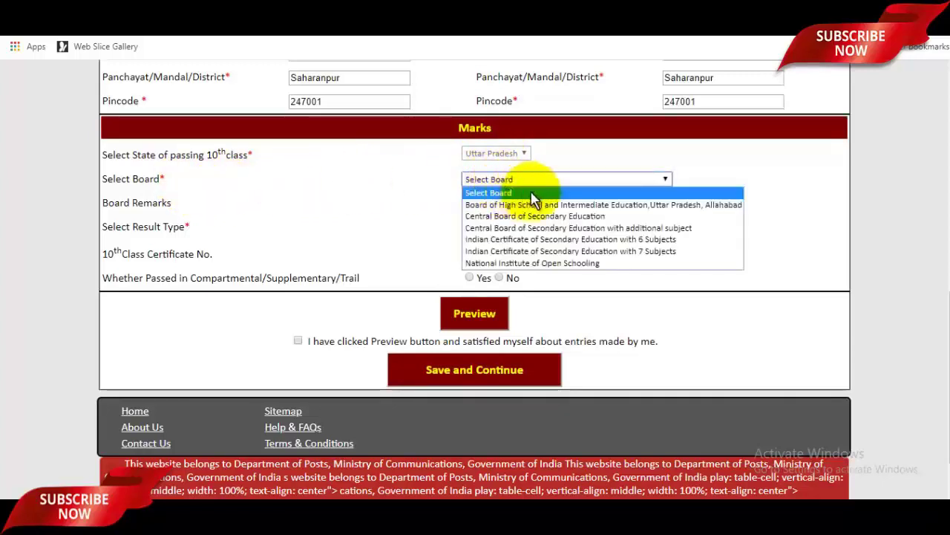
left_click(609, 211)
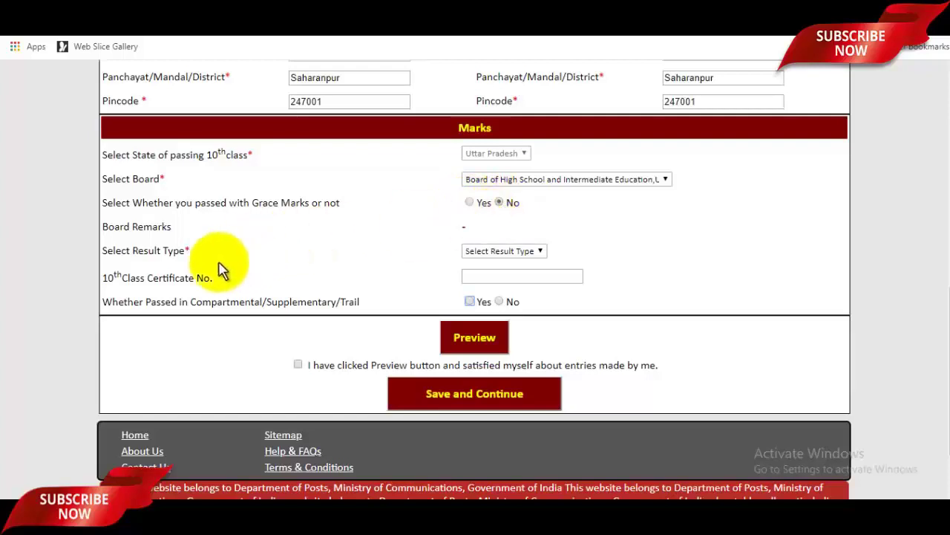
left_click(483, 253)
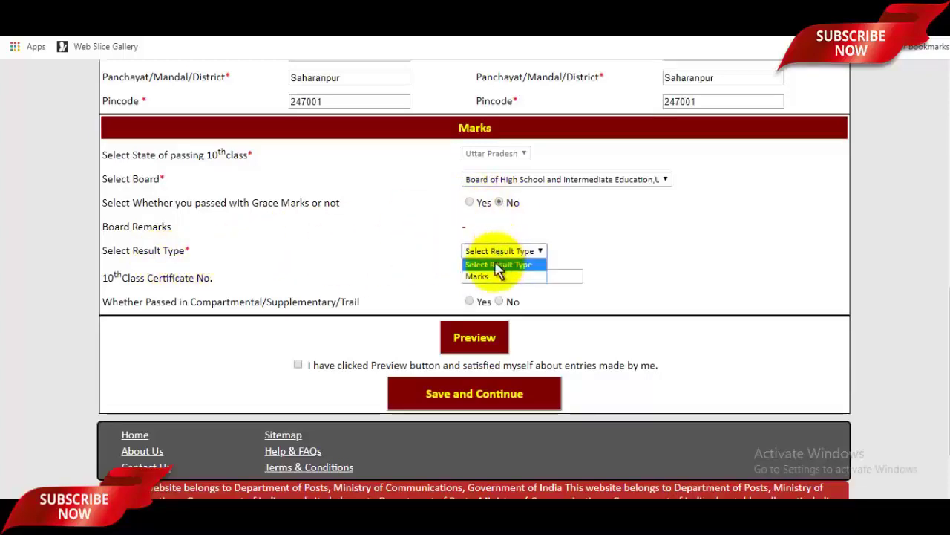
left_click(489, 276)
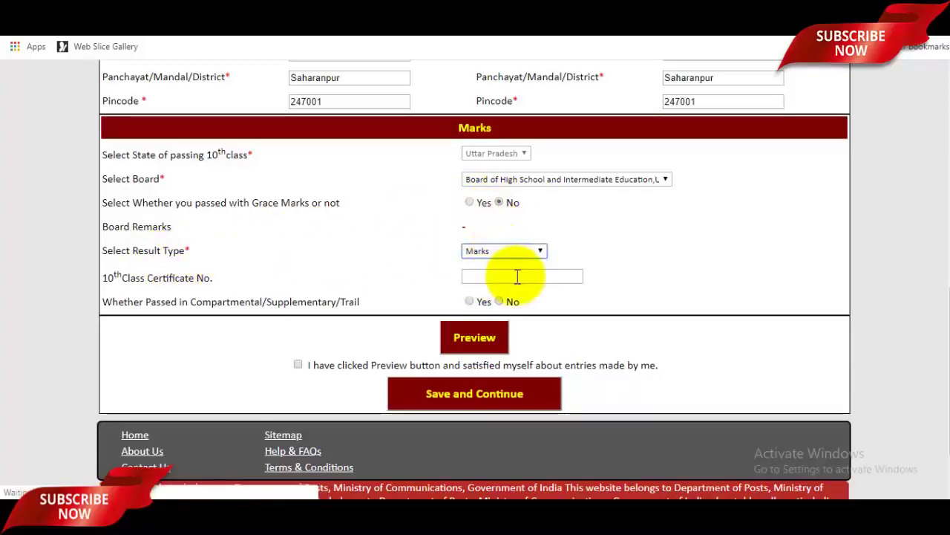
scroll(520, 282, "down", 1)
Enter the 10th Class Certificate No. and answer No to compartmental or supplementary pass
scroll(520, 275, "down", 15)
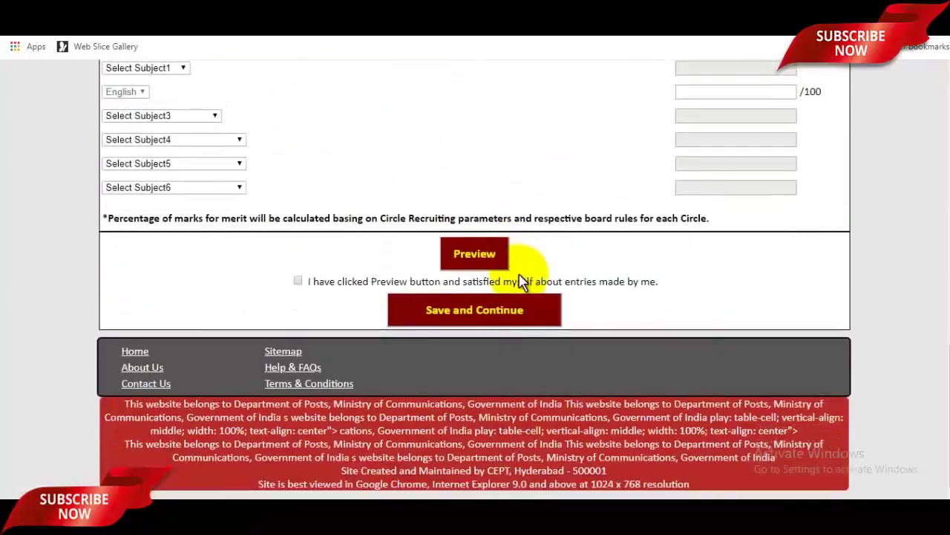
scroll(580, 272, "up", 2)
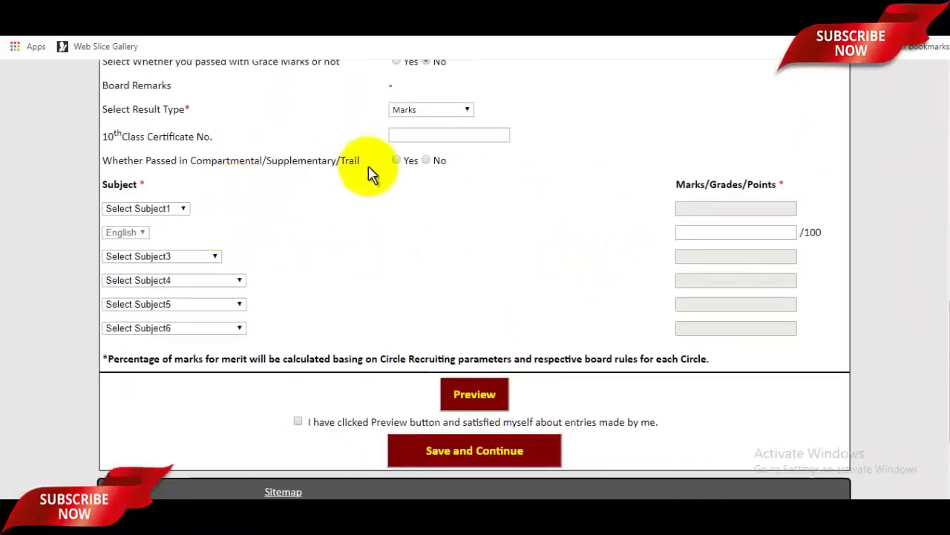
left_click(437, 135)
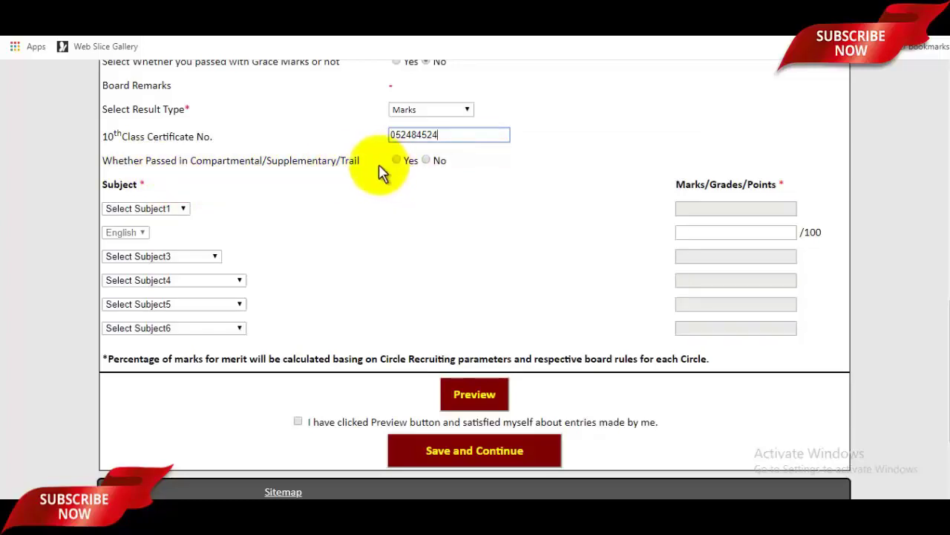
left_click(425, 162)
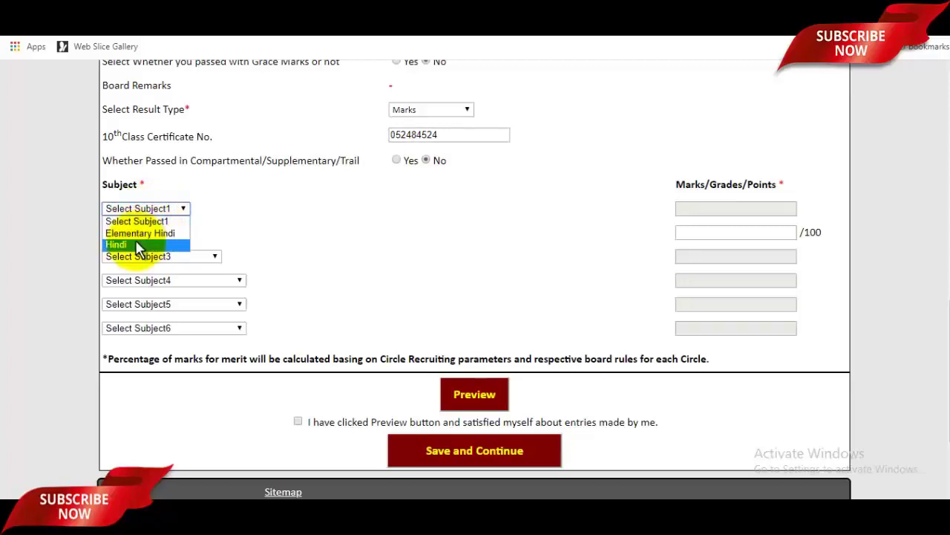
Give Elementary Hindi 91 marks and English 95 marks
left_click(130, 244)
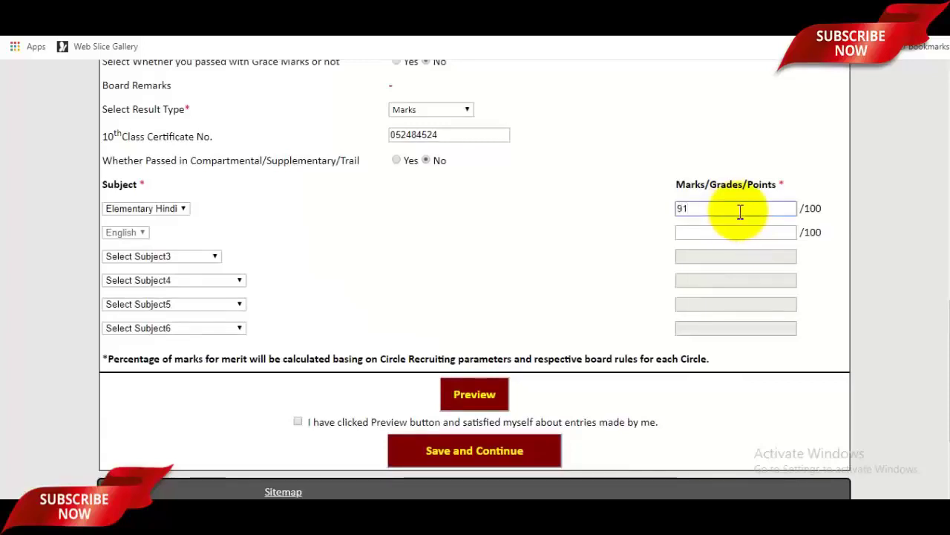
left_click(740, 211)
type("91")
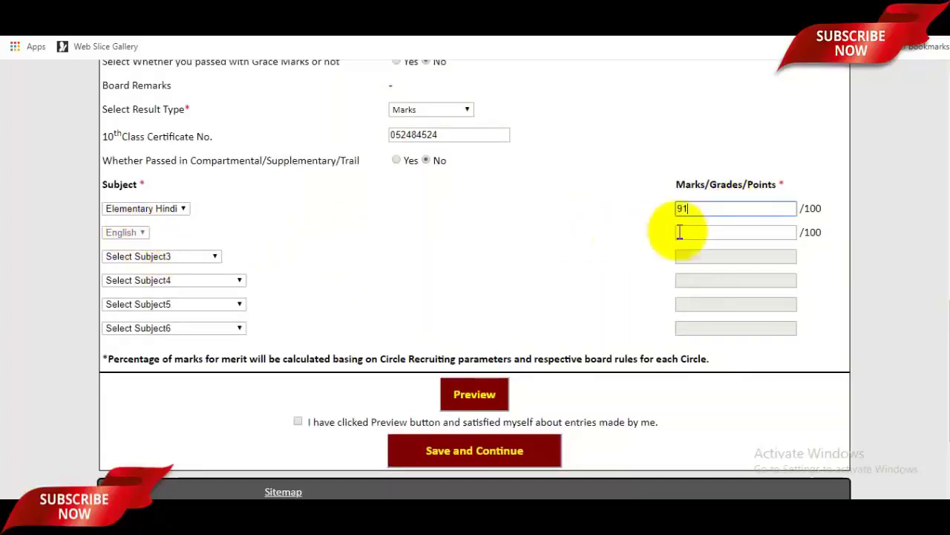
left_click(709, 234)
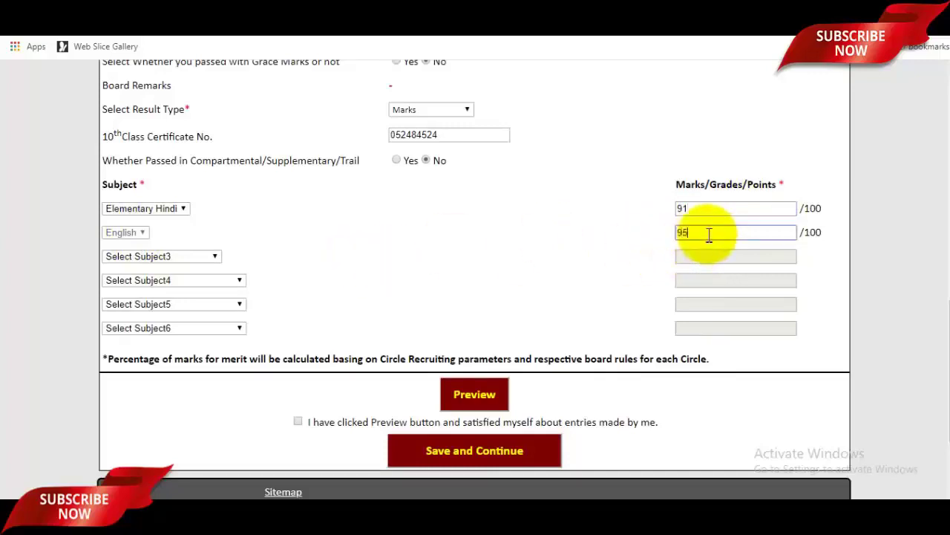
Choose Mathematics as the third subject and enter 92 marks for it
left_click(138, 257)
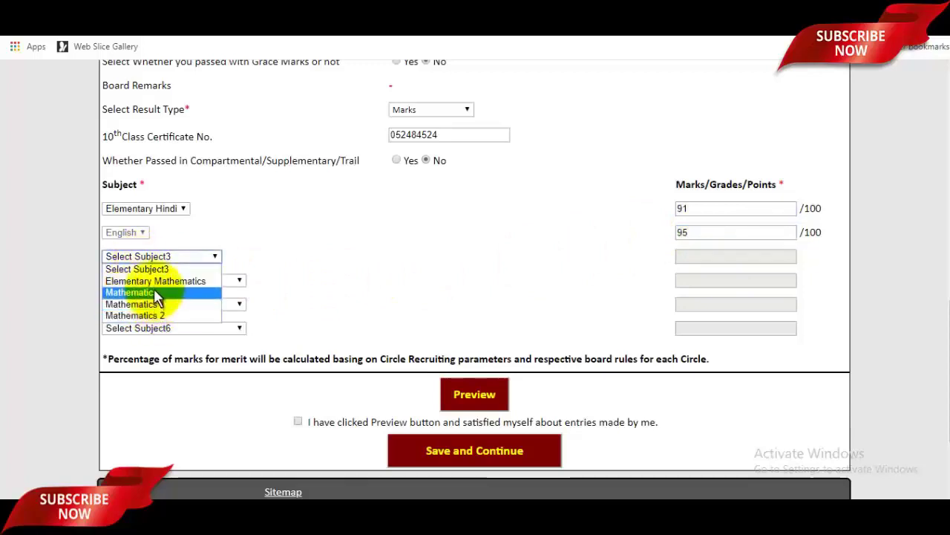
left_click(153, 291)
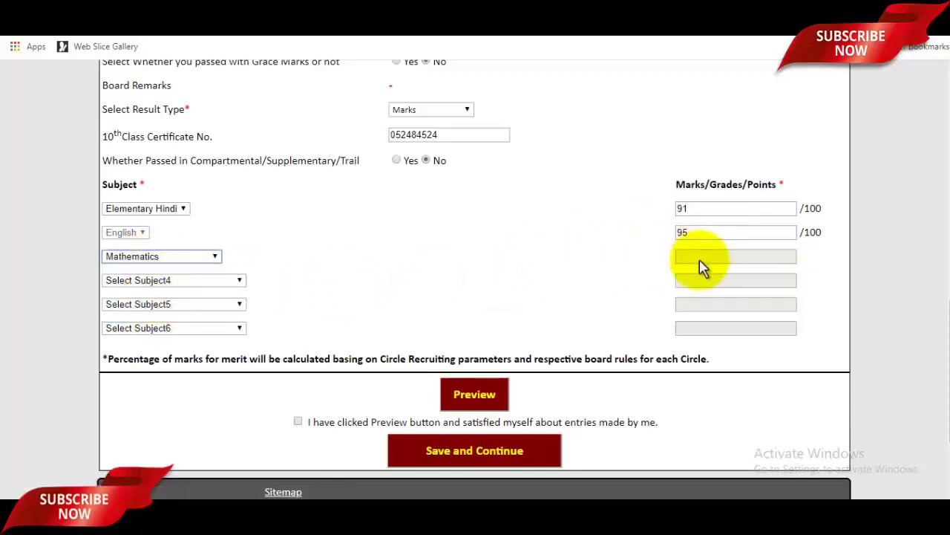
scroll(700, 260, "down", 6)
scroll(700, 261, "down", 6)
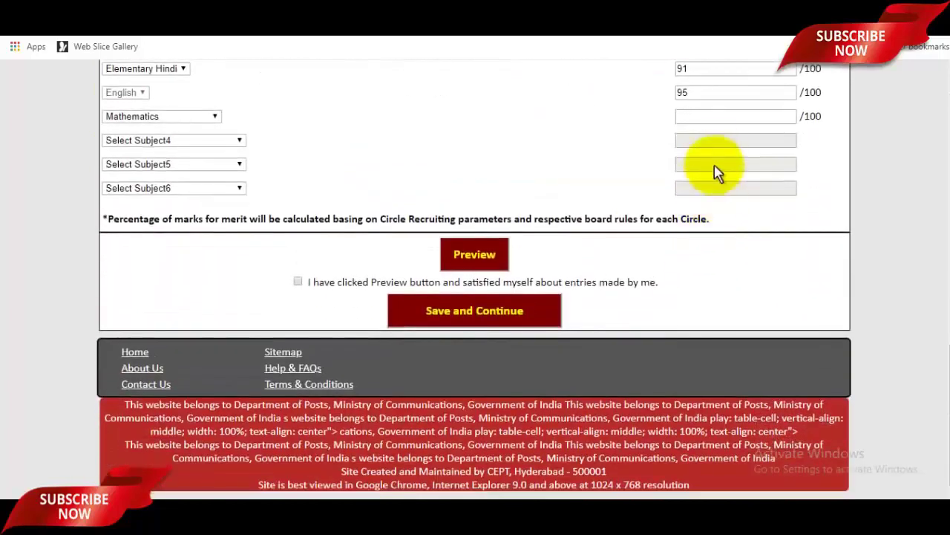
left_click(717, 115)
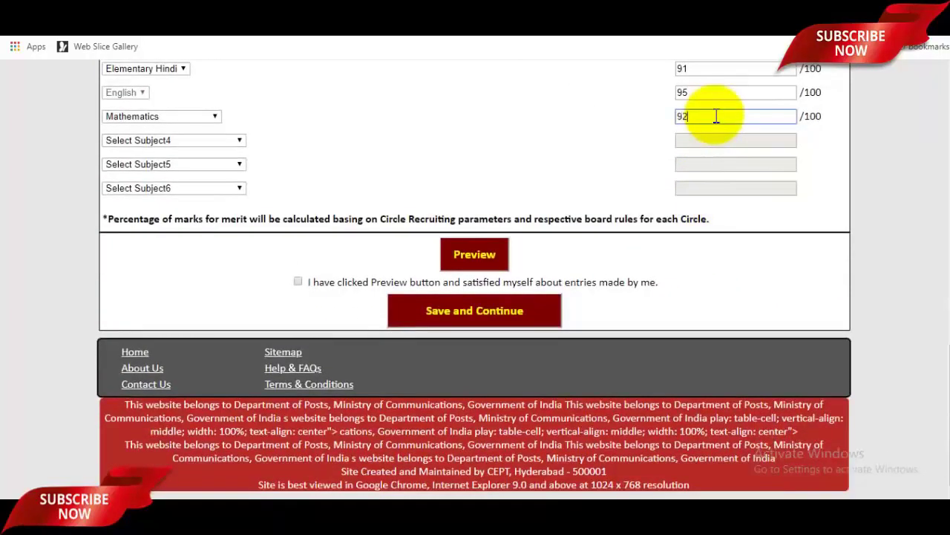
left_click(197, 141)
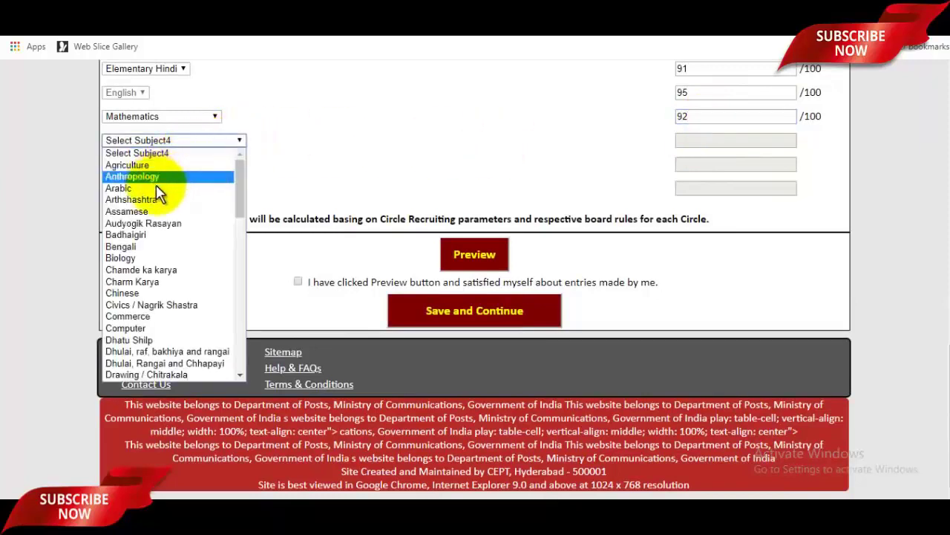
scroll(174, 282, "down", 15)
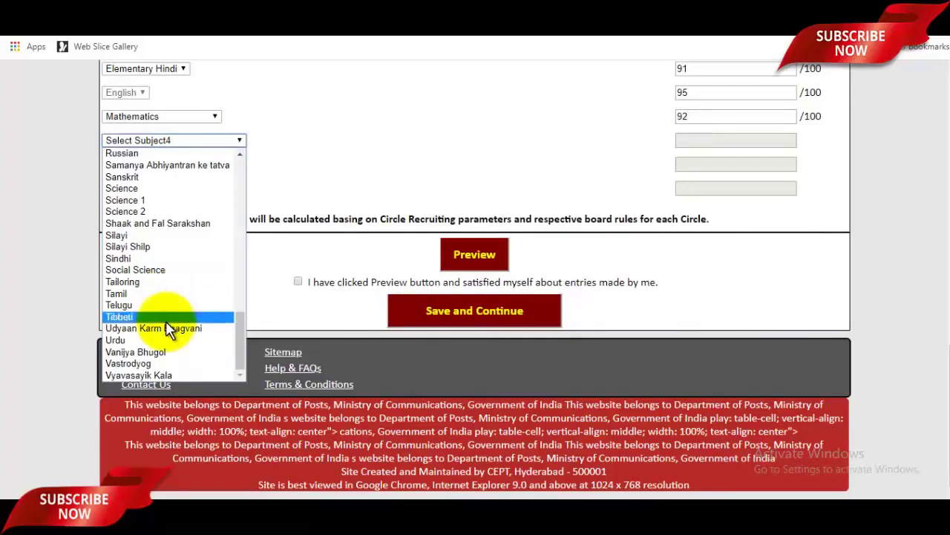
scroll(167, 320, "up", 15)
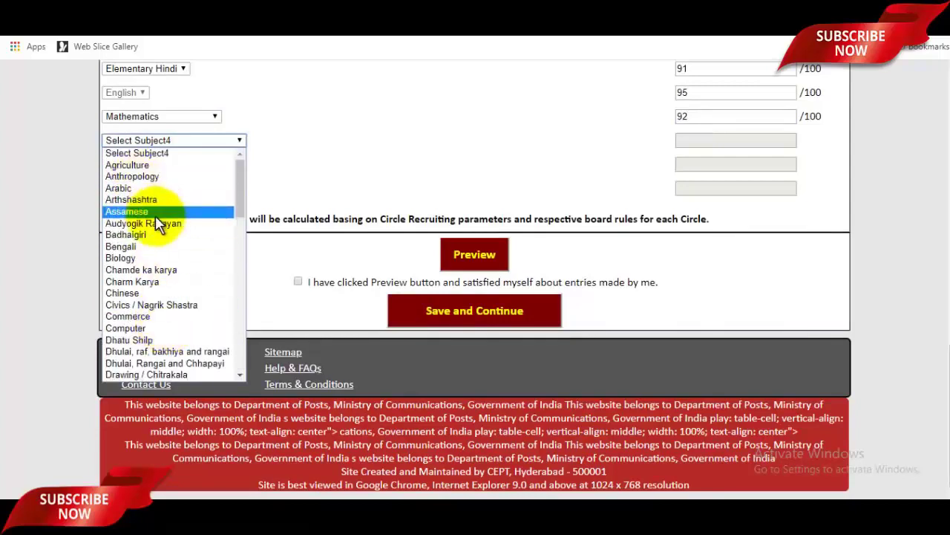
Set Select Subject4 to Computer with 91 marks and Select Subject5 to Agriculture
left_click(162, 329)
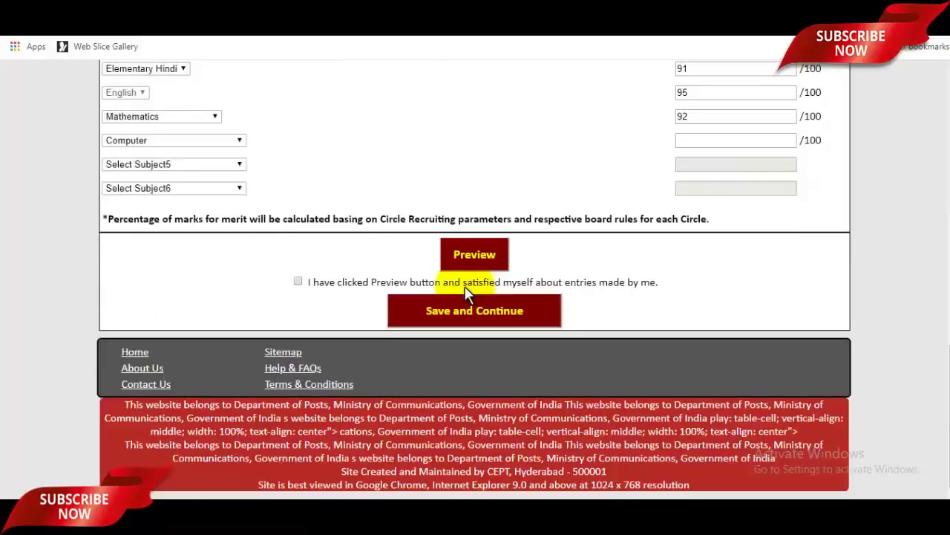
scroll(462, 282, "up", 1)
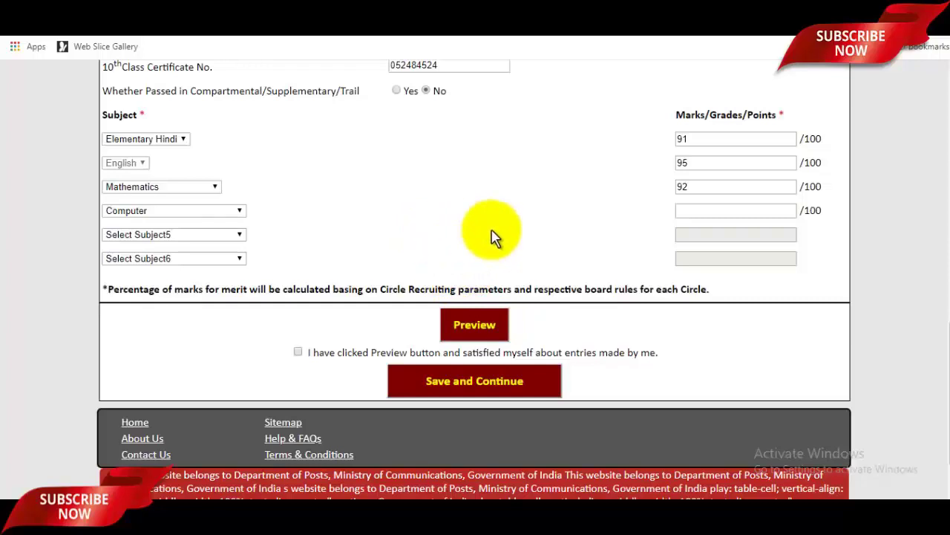
left_click(719, 213)
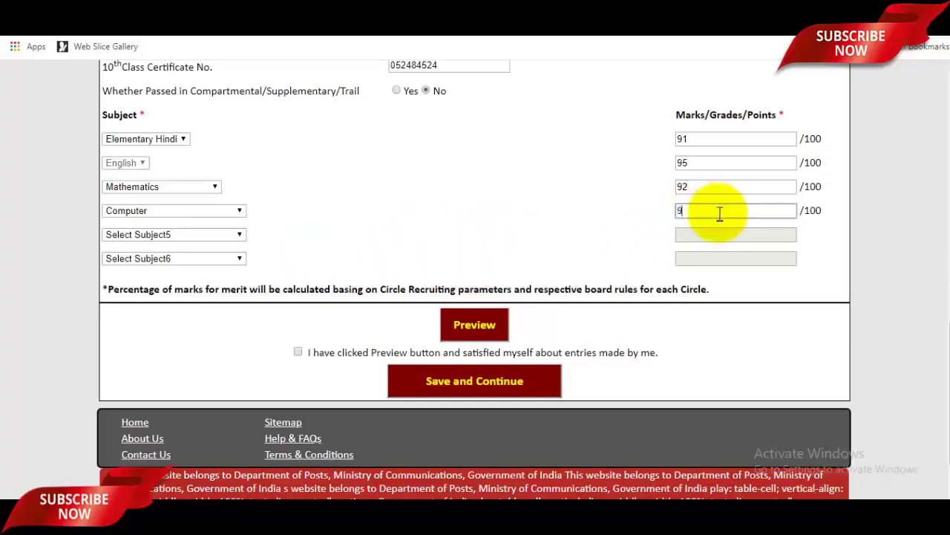
left_click(214, 236)
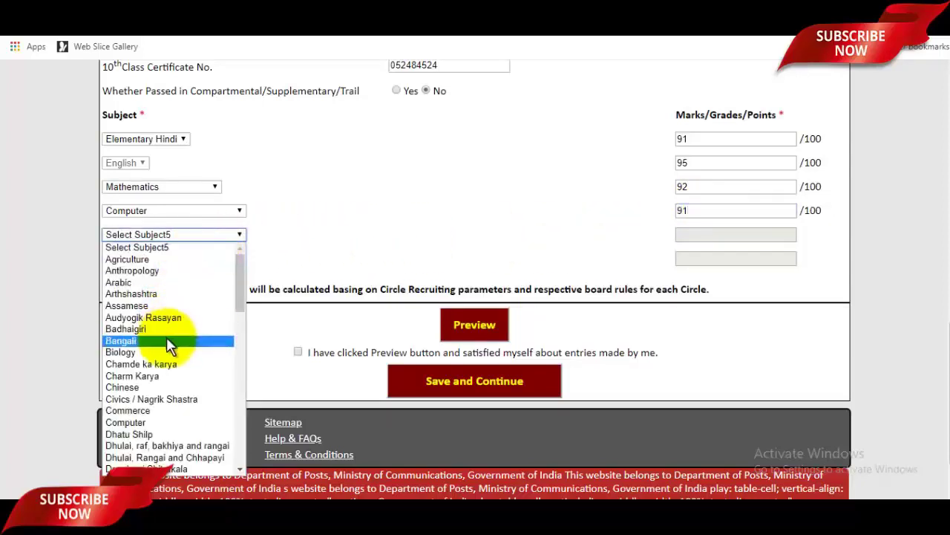
scroll(166, 341, "down", 7)
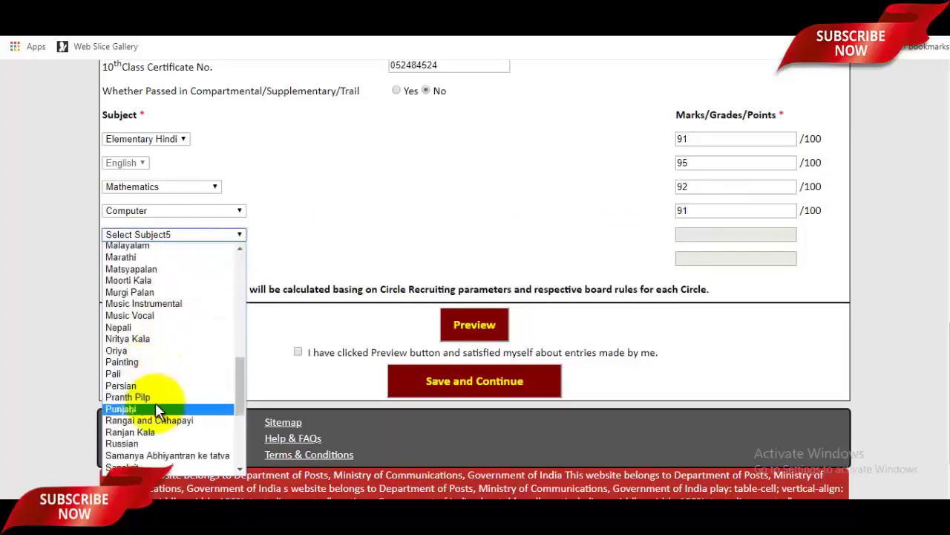
scroll(157, 416, "down", 6)
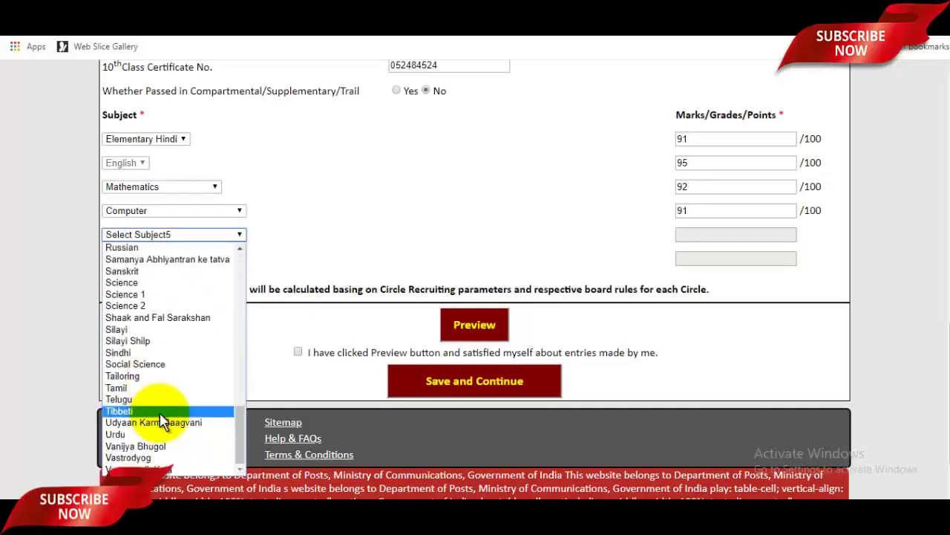
scroll(163, 416, "up", 13)
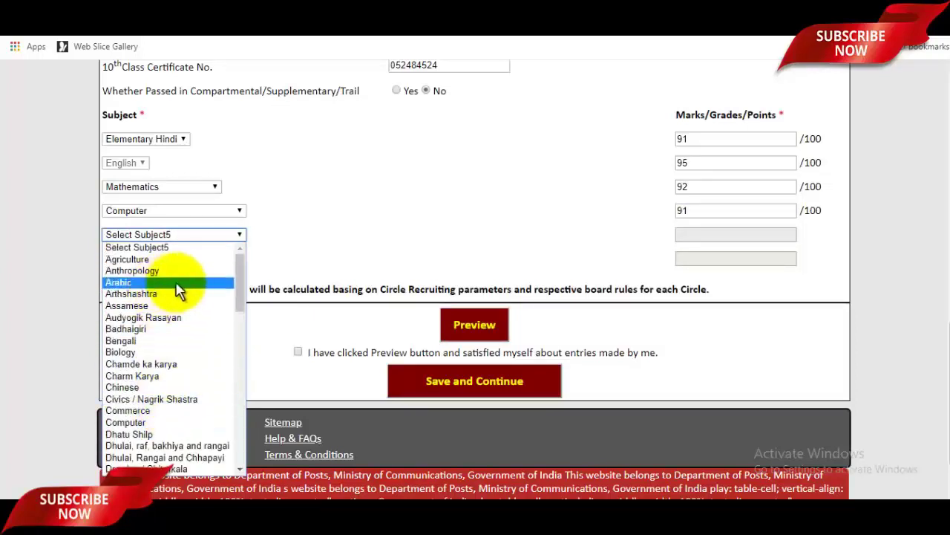
left_click(157, 258)
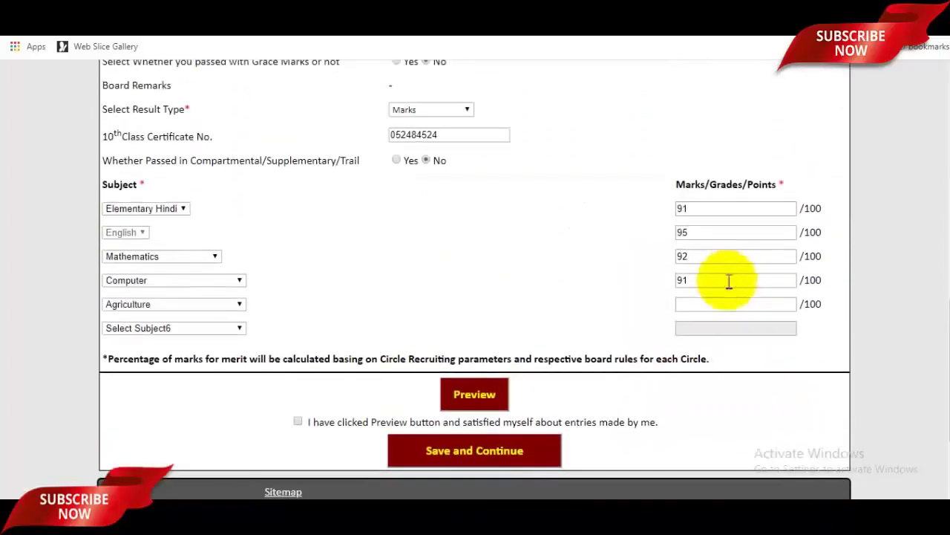
Give Agriculture 92 marks, add Arabic as subject 6 with 89, keep Agriculture as subject 5
left_click(726, 304)
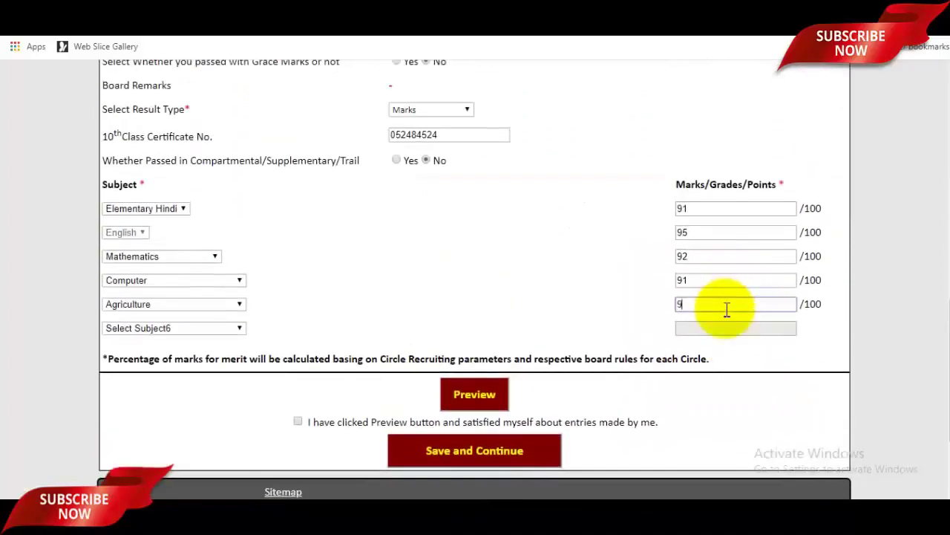
left_click(159, 327)
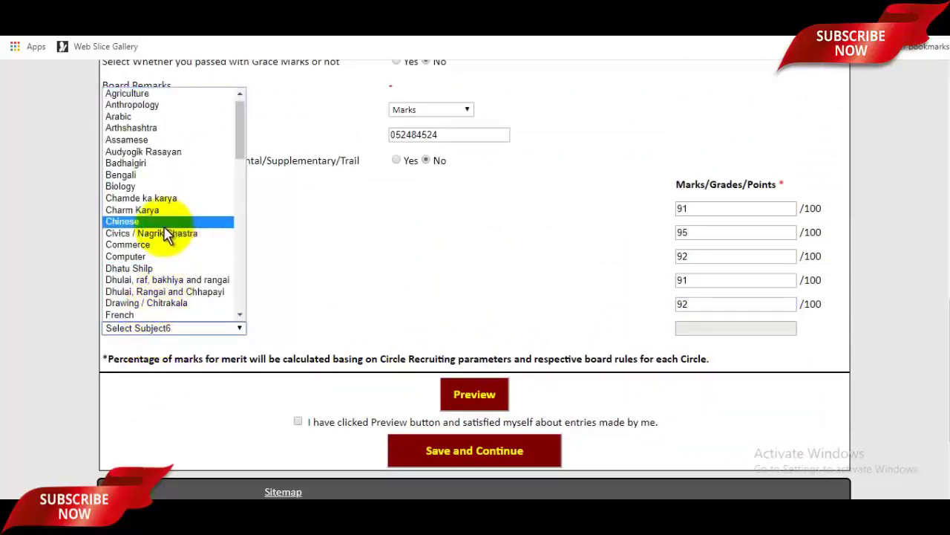
scroll(160, 230, "down", 5)
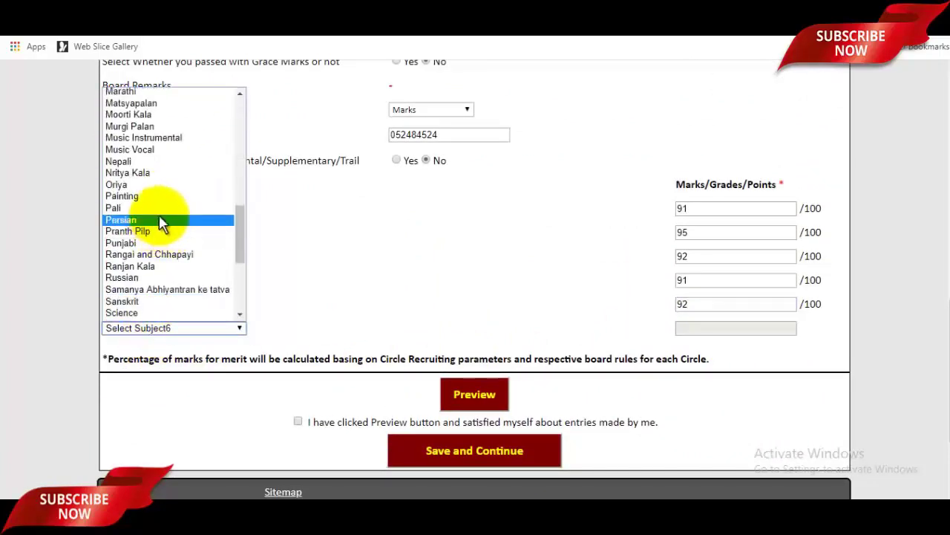
scroll(159, 220, "down", 5)
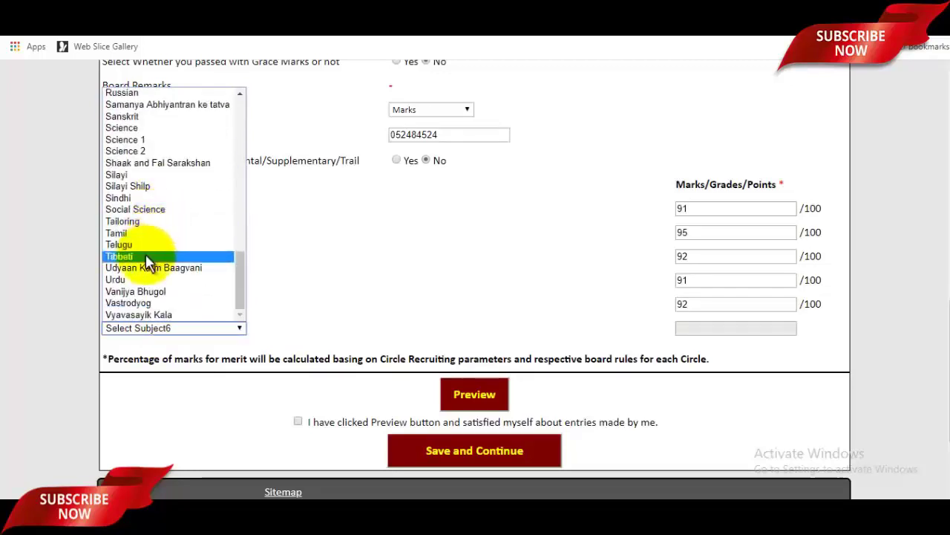
scroll(147, 257, "up", 10)
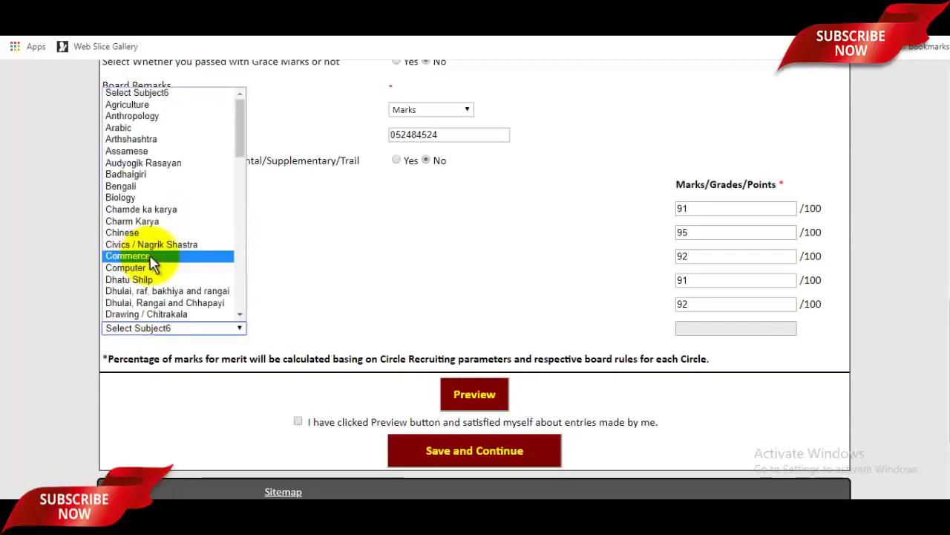
left_click(128, 128)
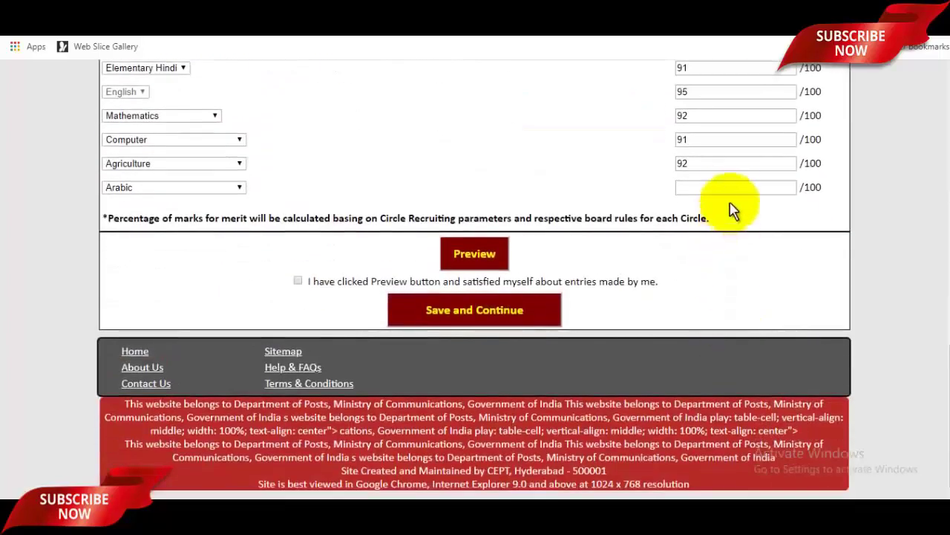
left_click(733, 190)
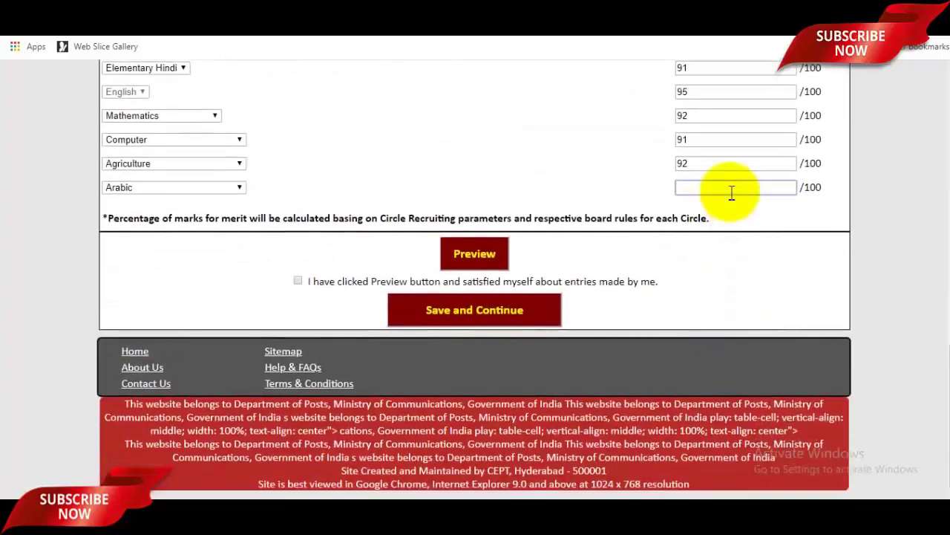
scroll(770, 246, "up", 3)
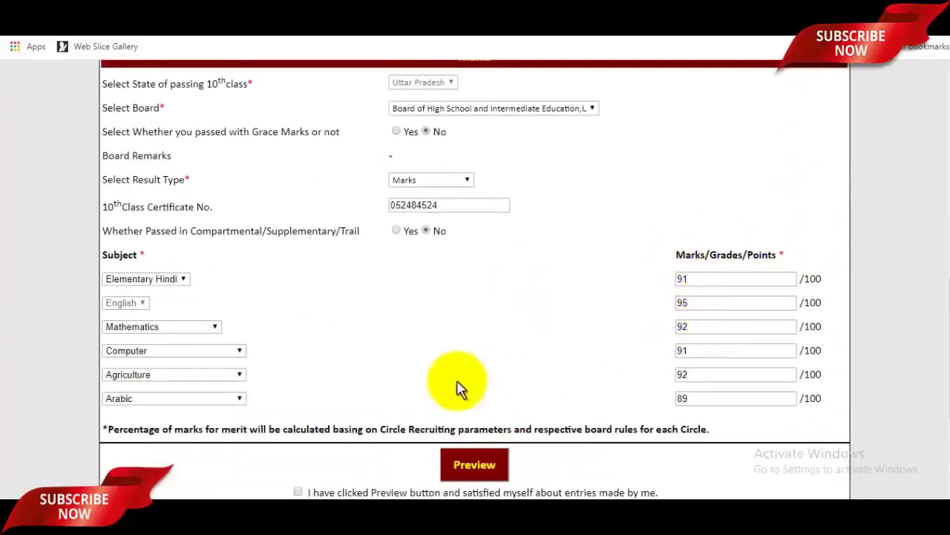
left_click(213, 379)
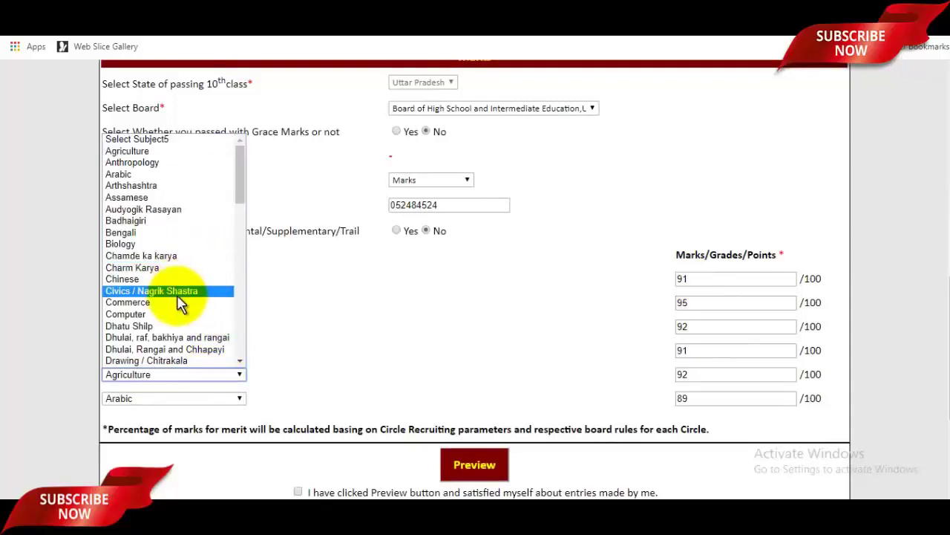
left_click(344, 327)
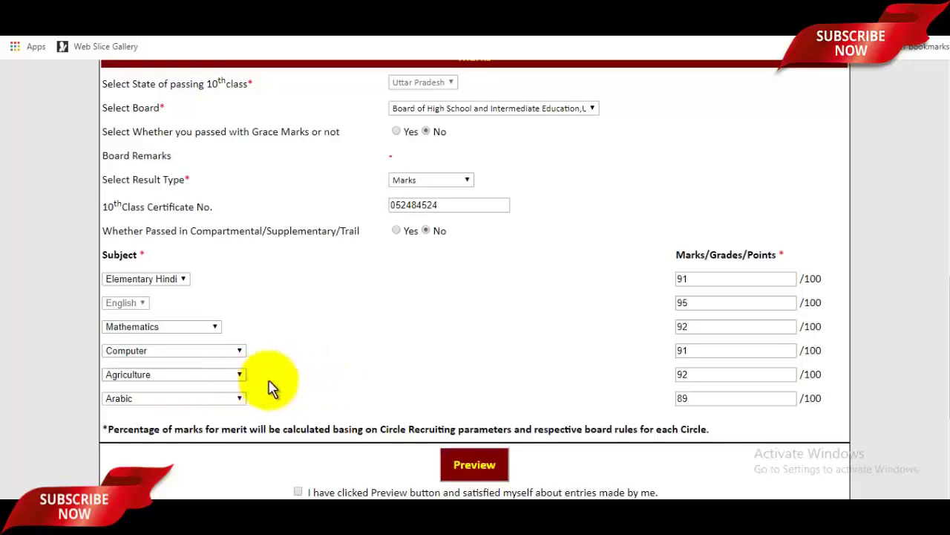
Tick 'I have clicked Preview' and preview the filled application form
scroll(401, 388, "up", 2)
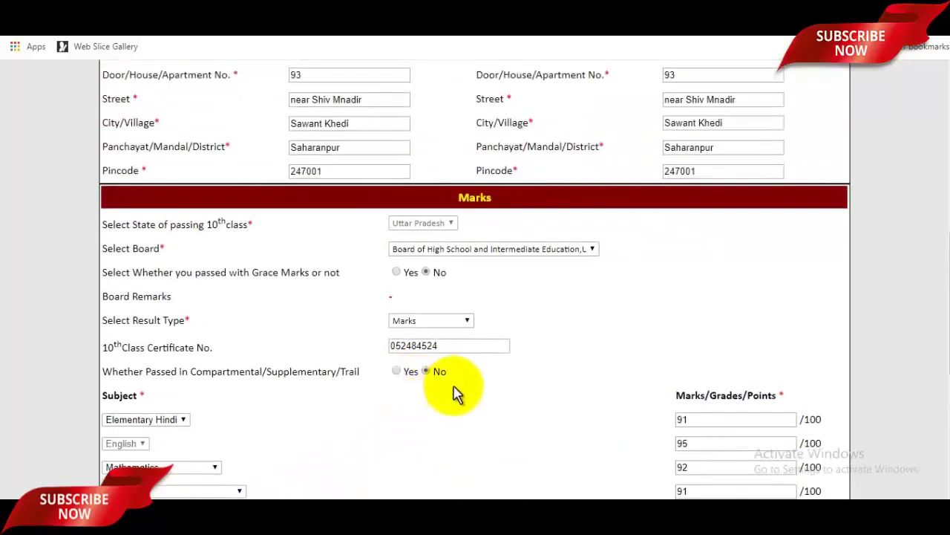
scroll(457, 394, "up", 6)
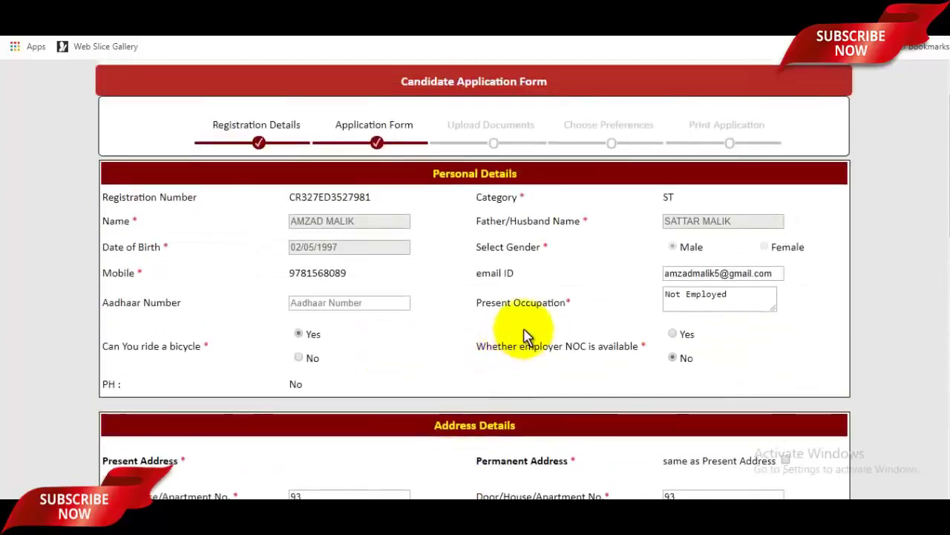
scroll(525, 334, "down", 10)
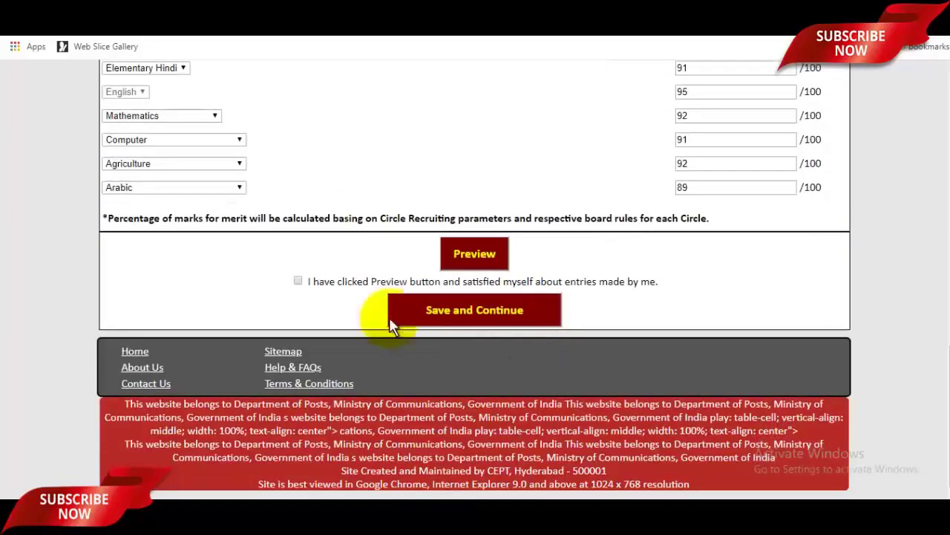
left_click(299, 282)
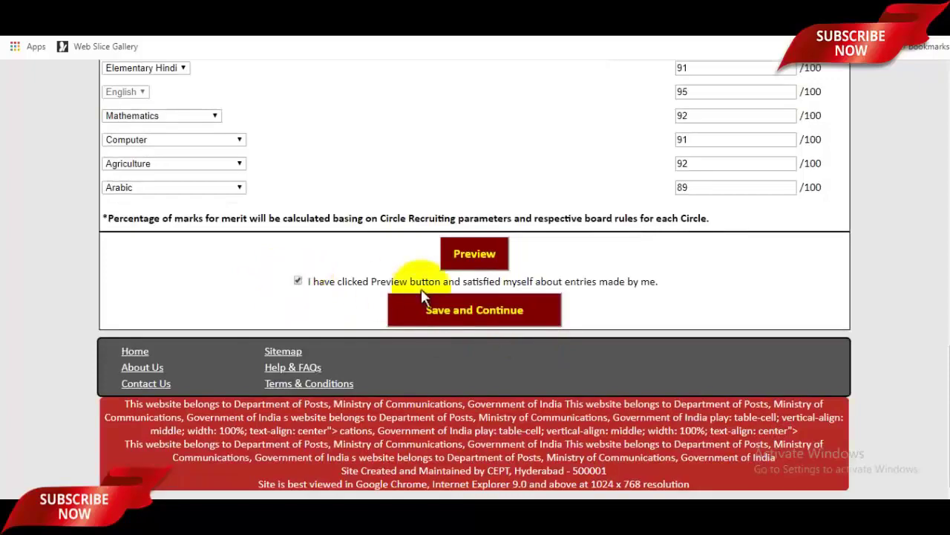
scroll(446, 286, "up", 2)
left_click(479, 394)
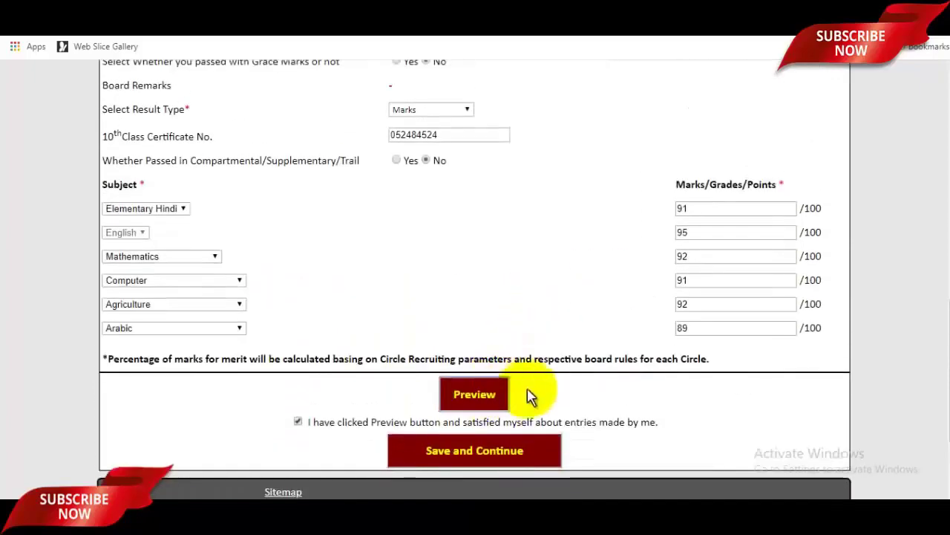
Save and continue the application form, accepting that further modifications are not allowed
scroll(549, 334, "down", 10)
scroll(554, 311, "up", 10)
scroll(555, 297, "down", 20)
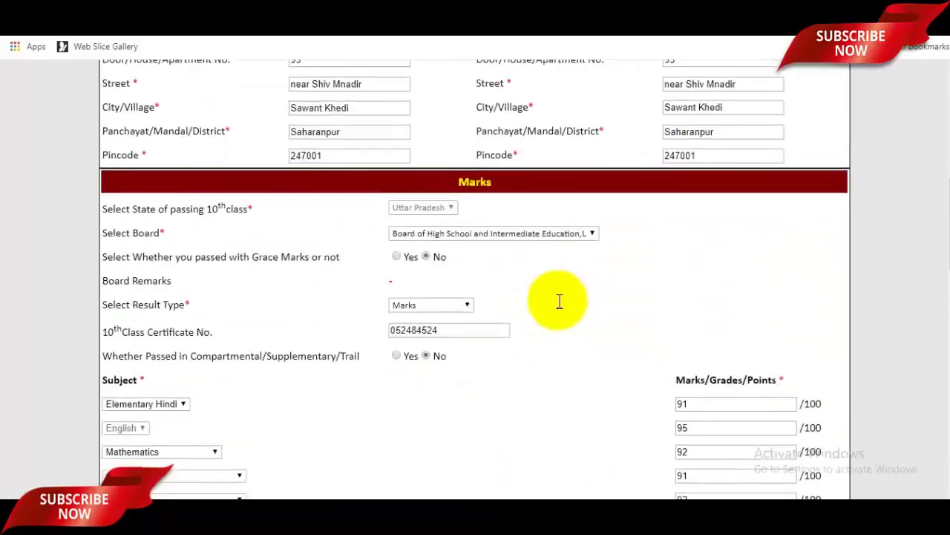
scroll(475, 373, "up", 1)
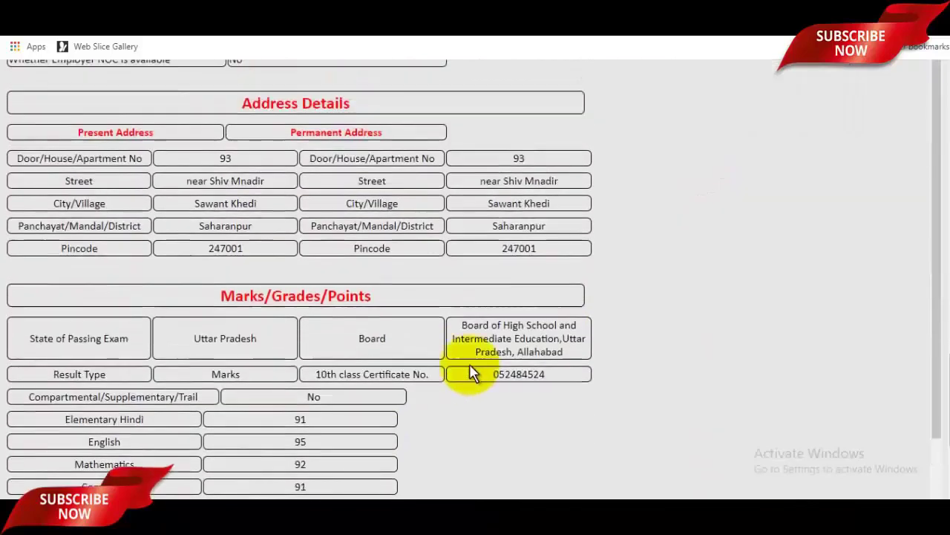
scroll(636, 361, "up", 5)
scroll(648, 362, "up", 3)
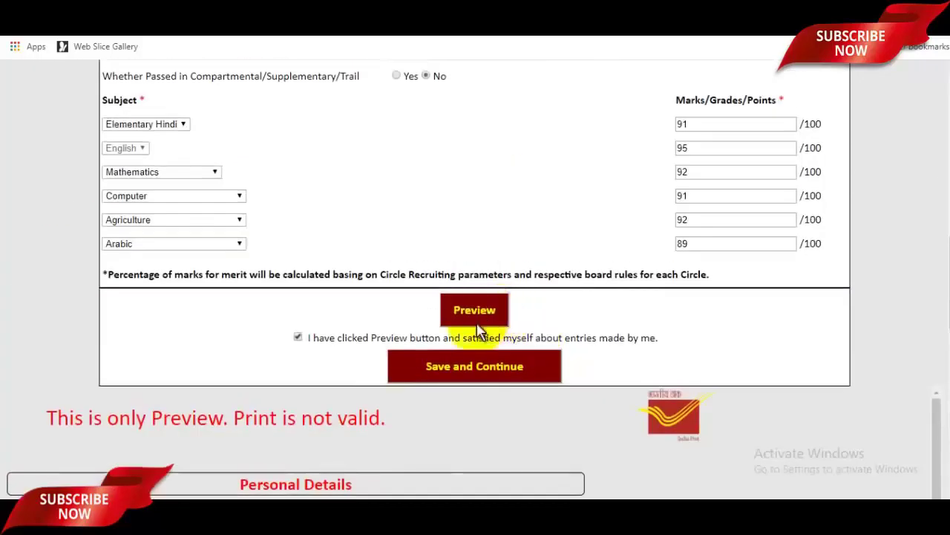
left_click(469, 368)
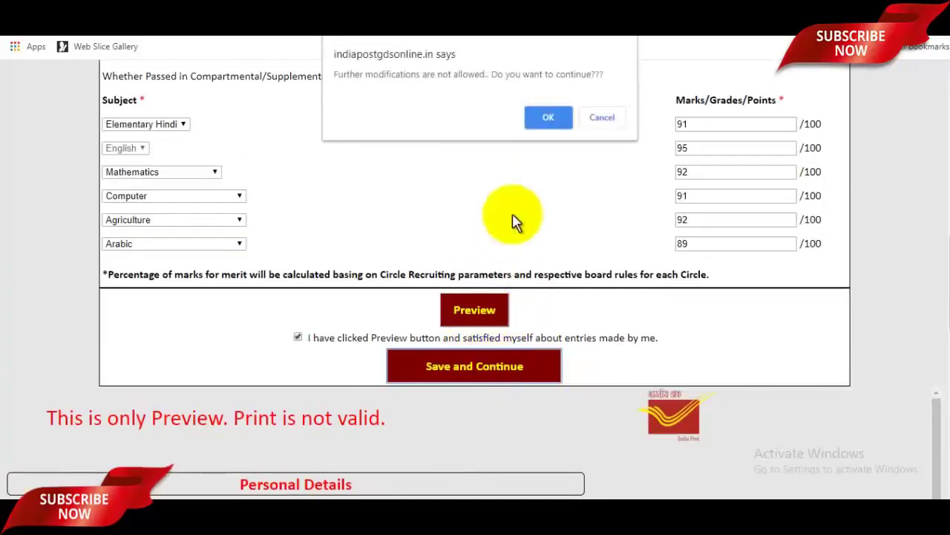
left_click(547, 121)
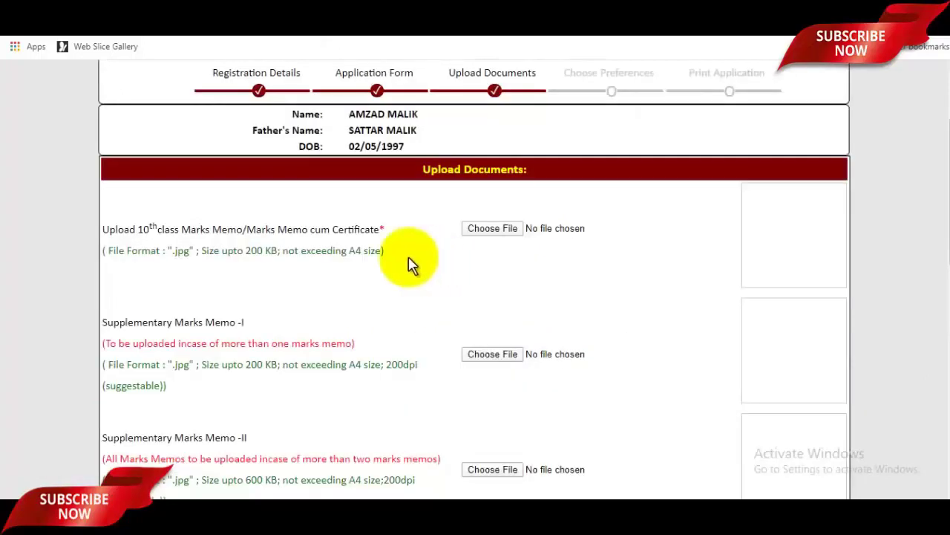
scroll(413, 266, "down", 3)
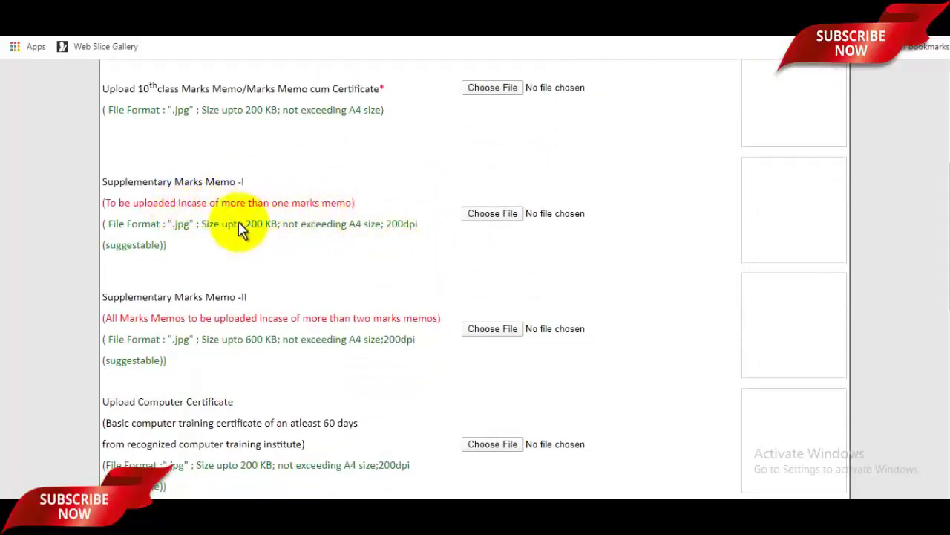
scroll(349, 229, "down", 1)
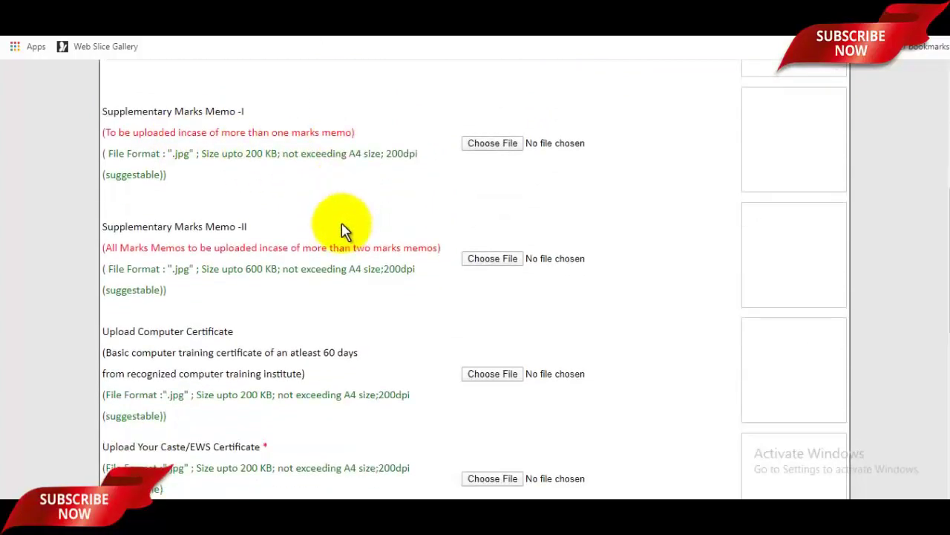
scroll(271, 246, "down", 1)
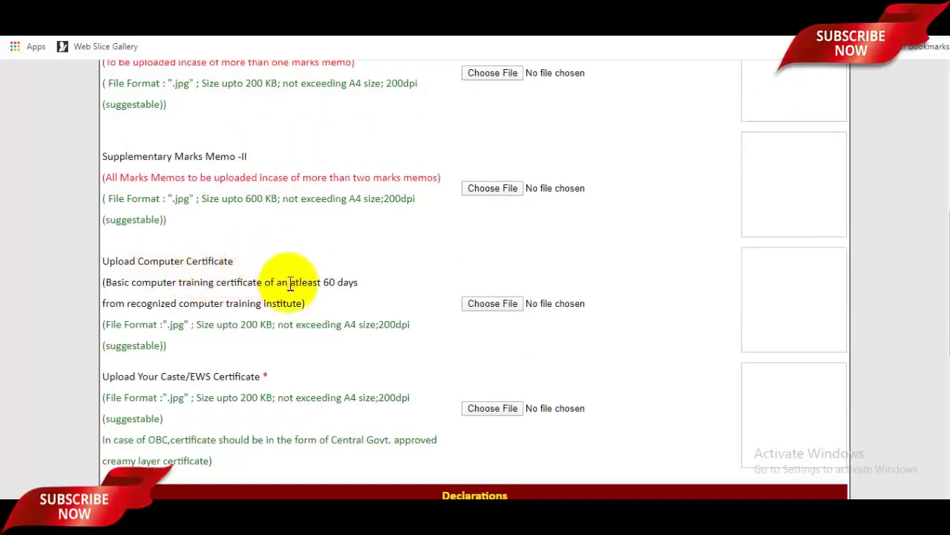
scroll(297, 289, "down", 1)
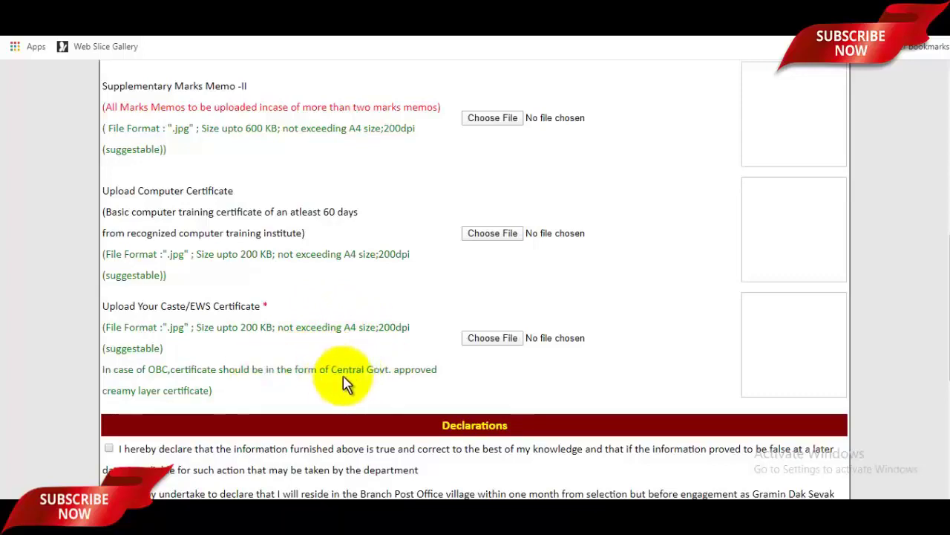
scroll(416, 371, "up", 7)
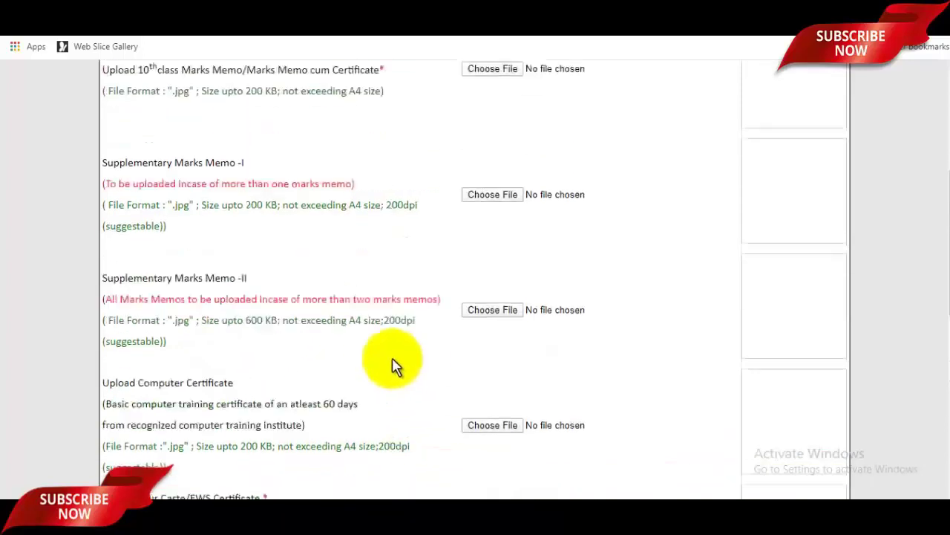
left_click(502, 370)
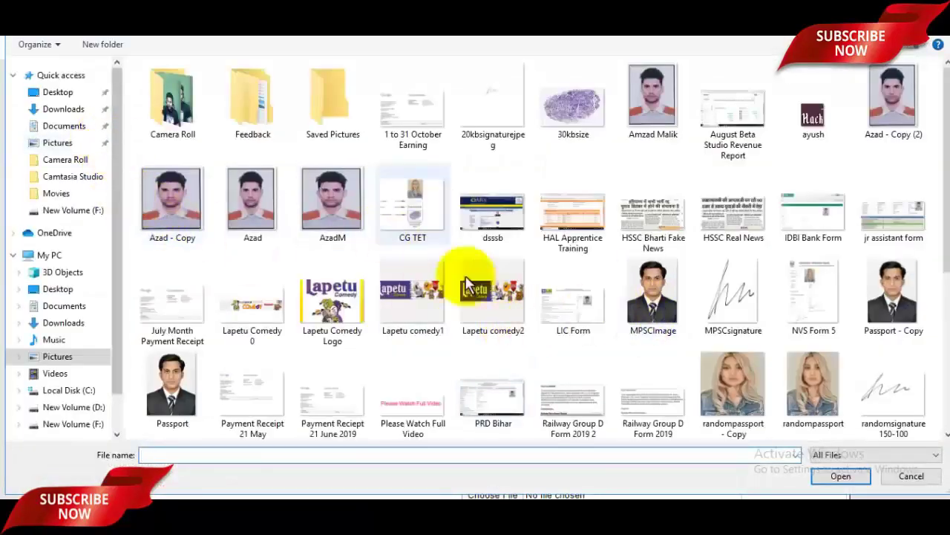
left_click(891, 476)
scroll(653, 391, "down", 1)
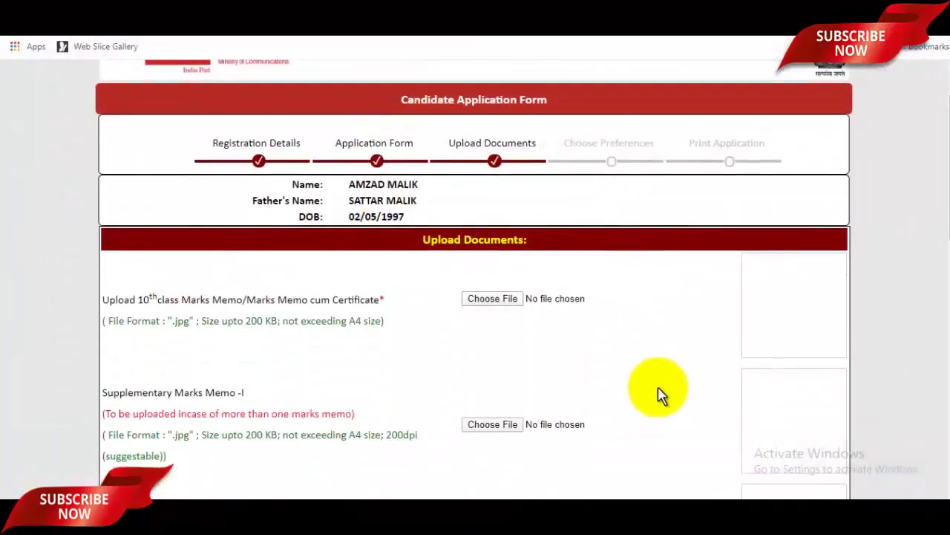
scroll(255, 333, "down", 4)
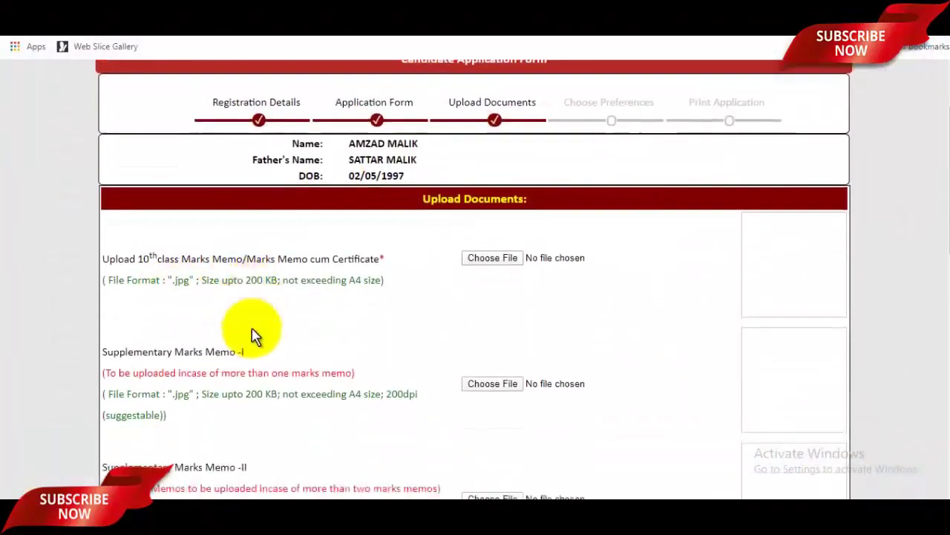
scroll(323, 328, "down", 2)
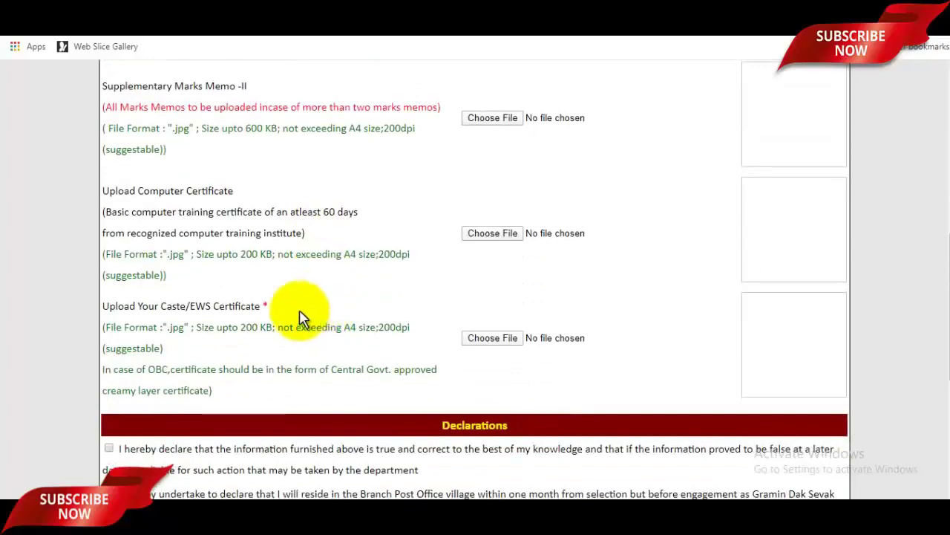
scroll(301, 318, "down", 4)
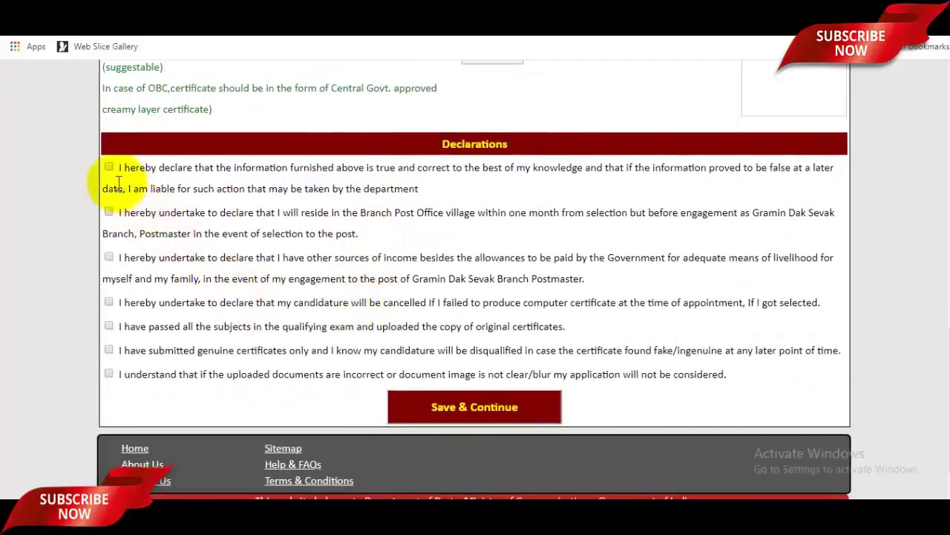
Accept all six declarations, from true information to genuine certificates, and save them
left_click(109, 167)
left_click(109, 257)
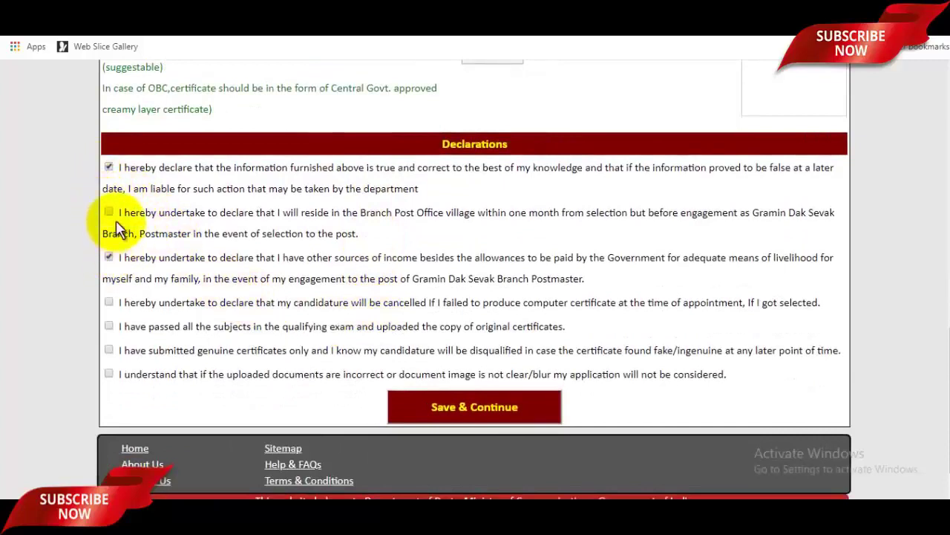
left_click(109, 212)
left_click(108, 302)
left_click(108, 326)
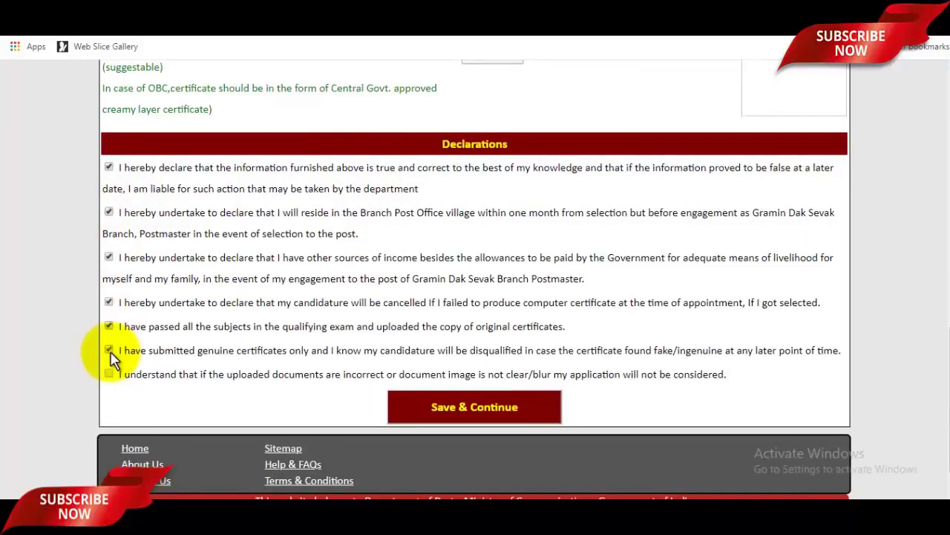
left_click(109, 350)
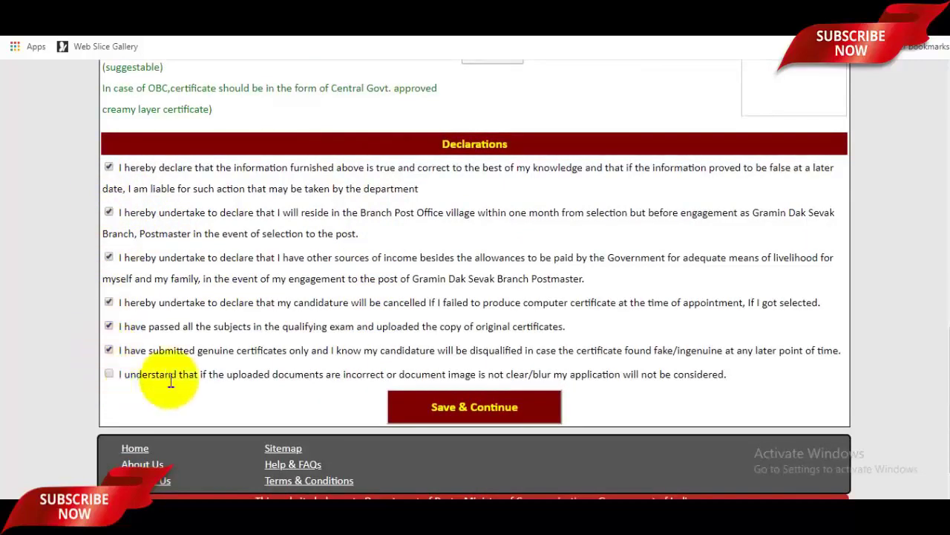
left_click(499, 417)
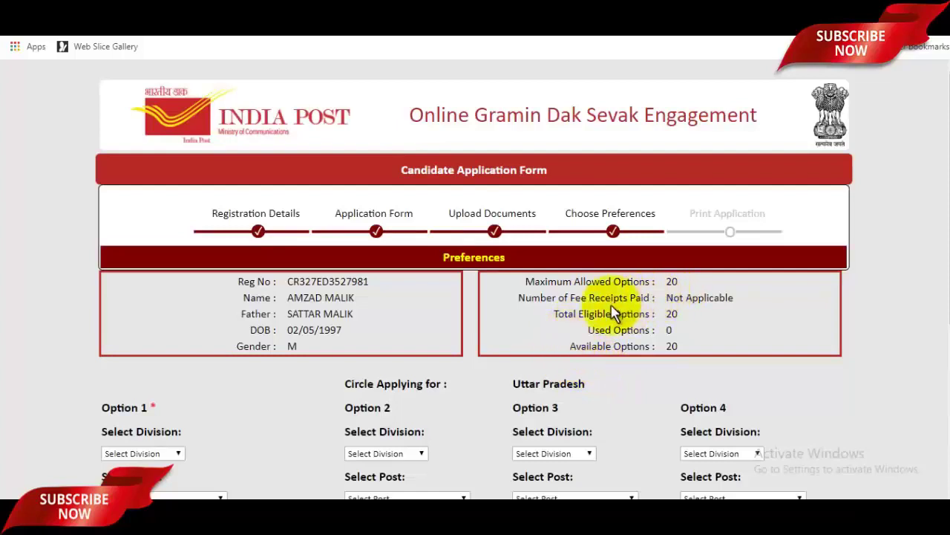
Set Option 1 to Saharanpur division, post Deoband S.O-UR-10000
scroll(569, 314, "down", 2)
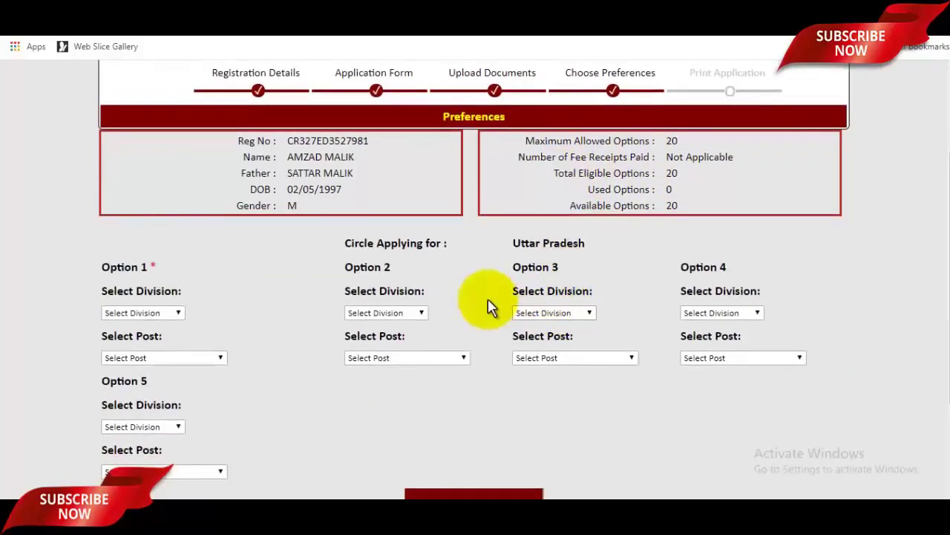
scroll(488, 298, "down", 2)
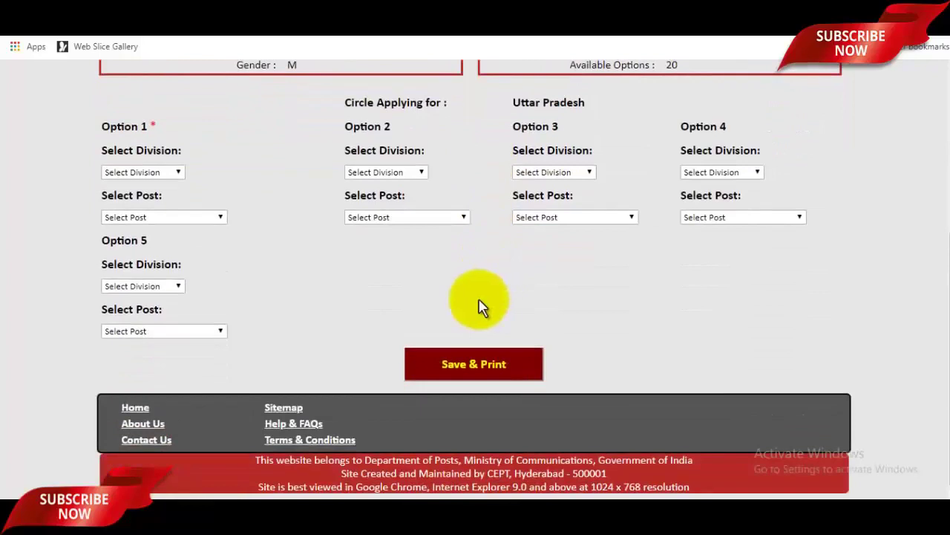
left_click(151, 178)
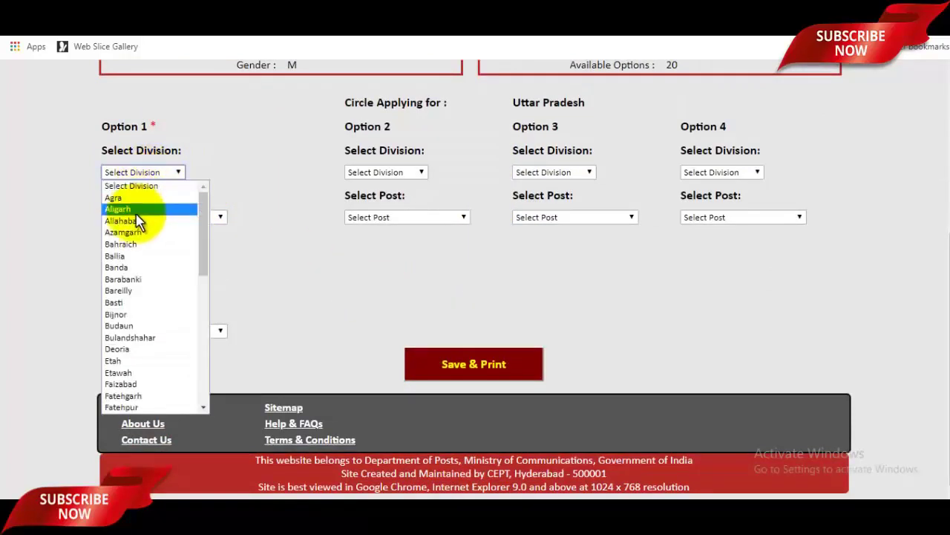
scroll(153, 319, "down", 5)
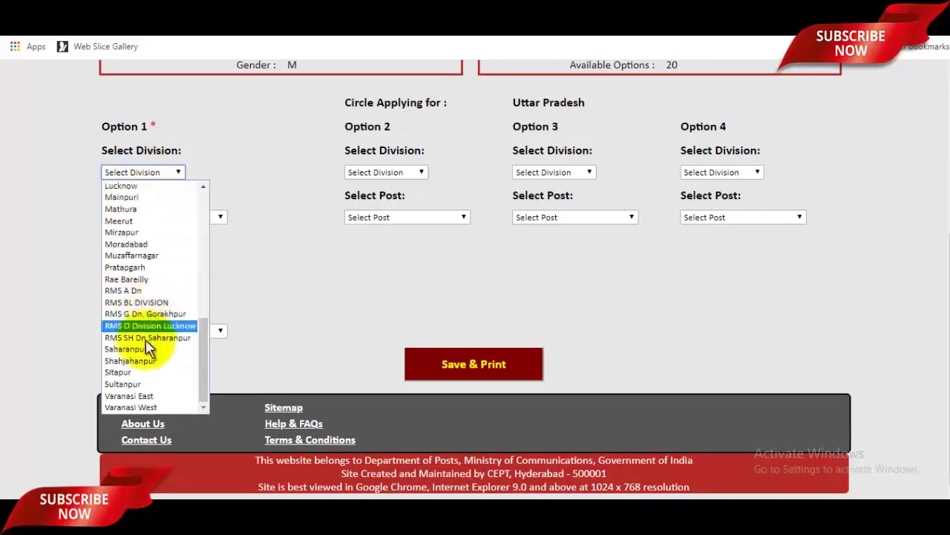
left_click(141, 349)
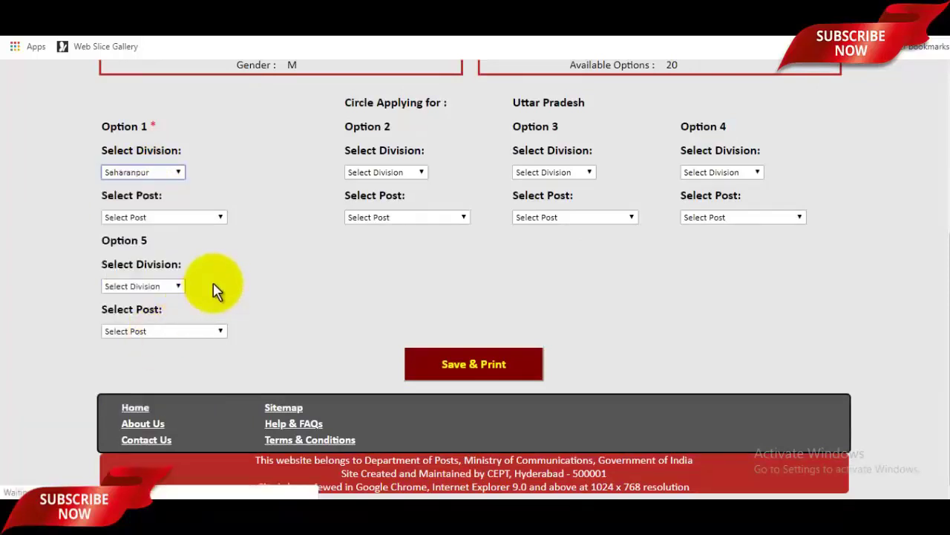
scroll(297, 267, "up", 4)
scroll(298, 273, "down", 3)
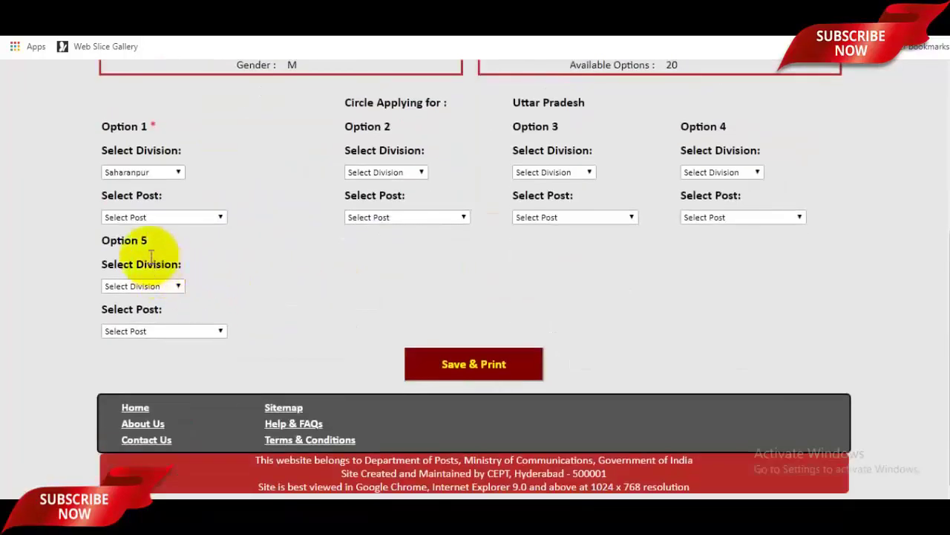
left_click(157, 216)
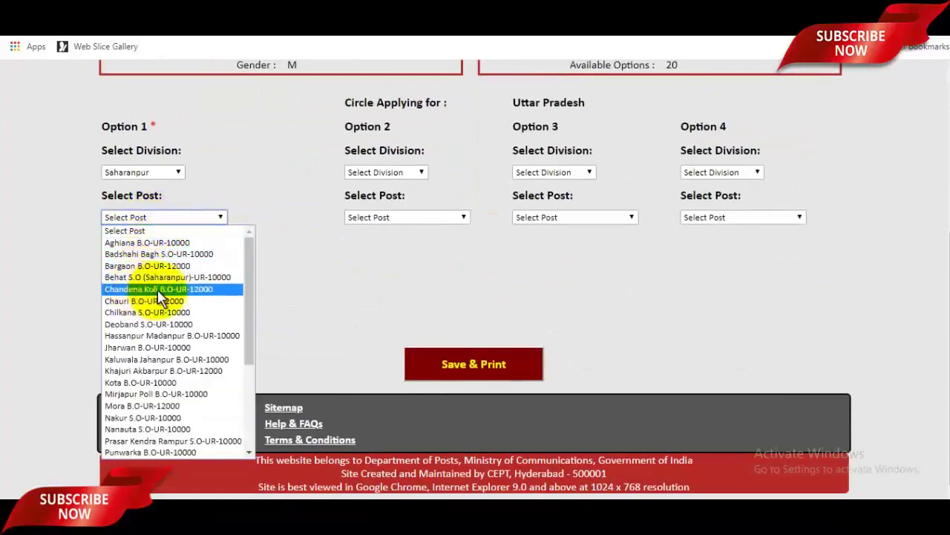
key("Up")
key("Up")
key("Up")
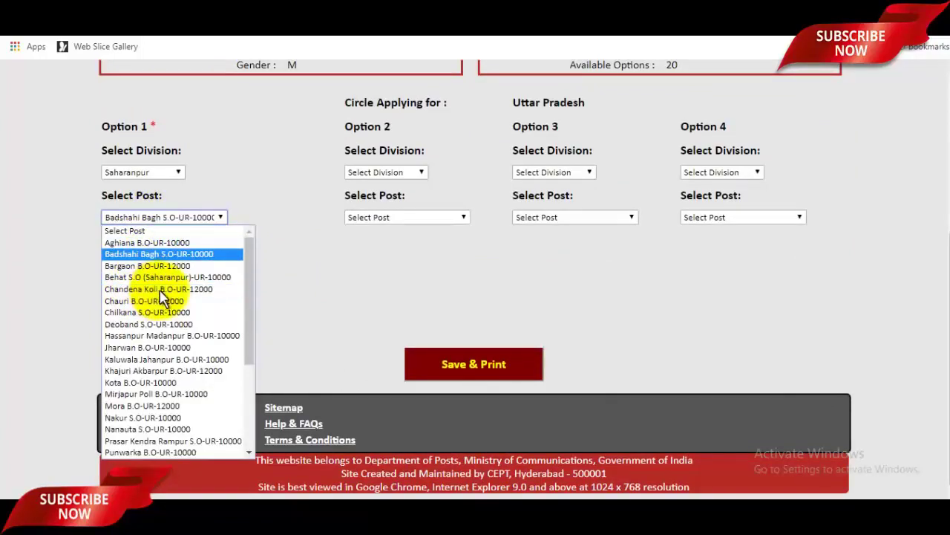
left_click(143, 322)
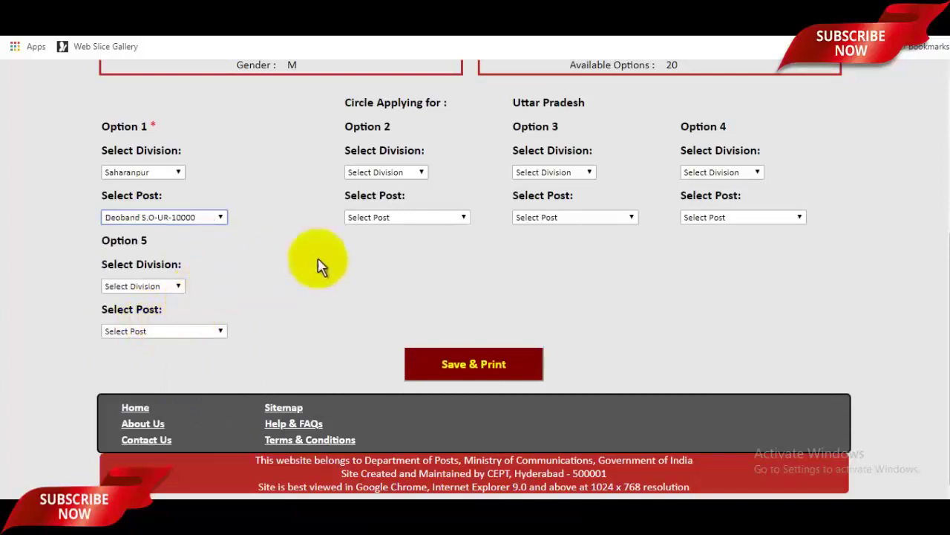
scroll(452, 290, "up", 2)
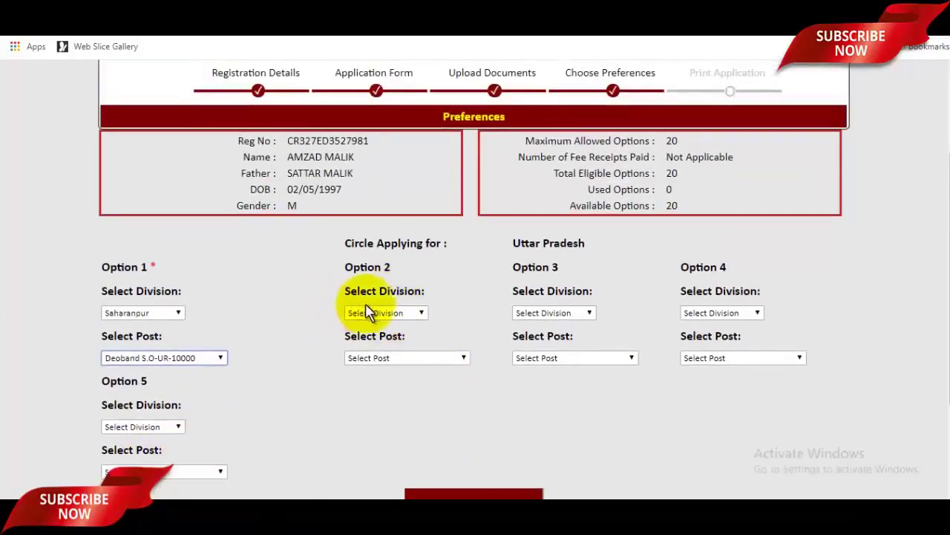
Set Option 2 to Saharanpur division, post Nakur S.O-UR-10000
left_click(366, 306)
scroll(386, 249, "down", 10)
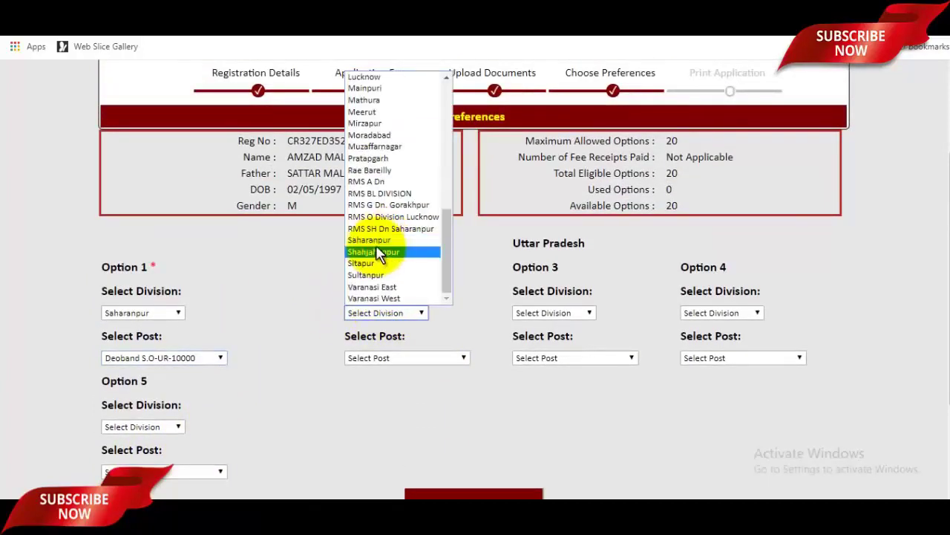
left_click(371, 240)
scroll(401, 357, "up", 2)
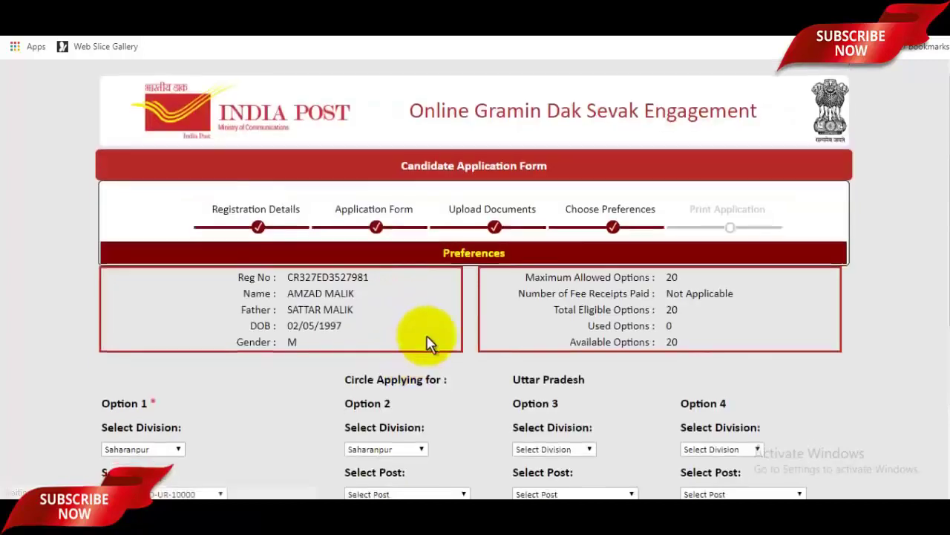
scroll(428, 343, "down", 3)
left_click(408, 289)
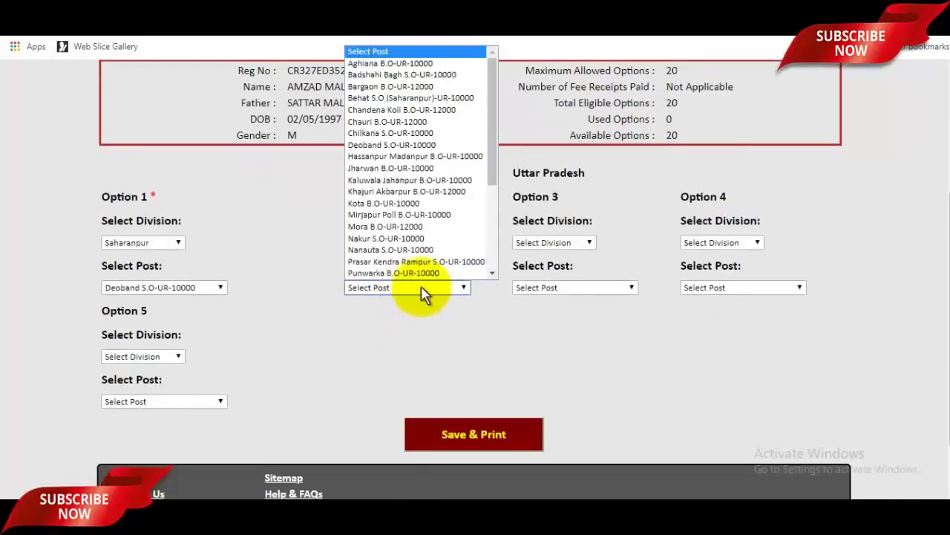
left_click(404, 238)
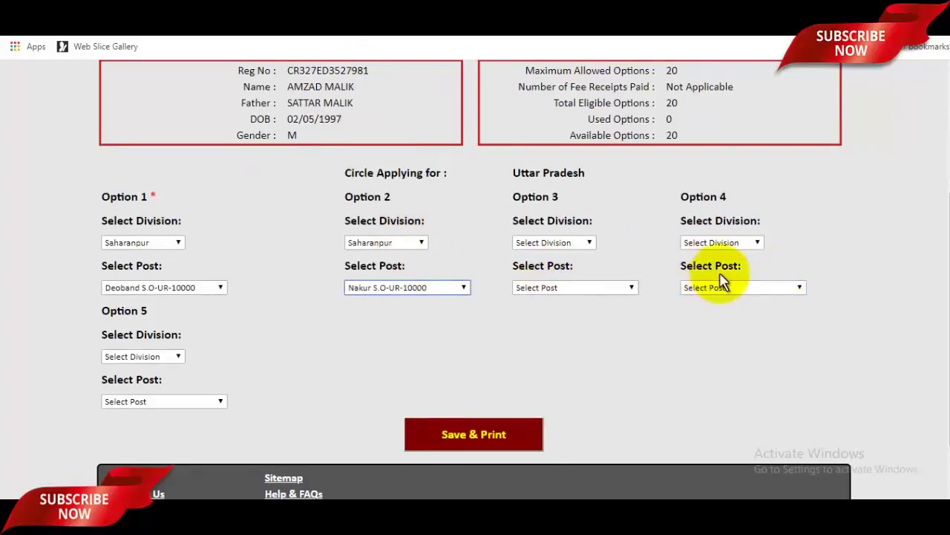
scroll(724, 282, "down", 1)
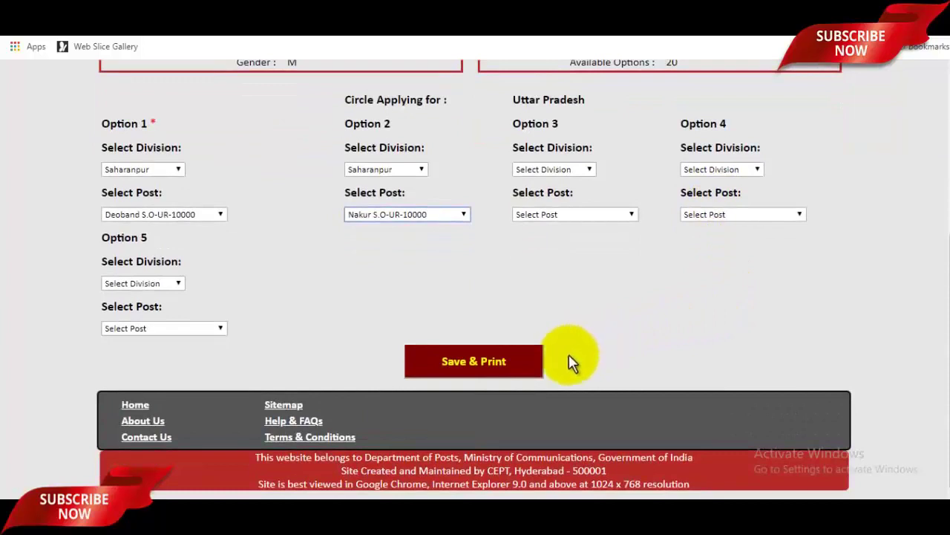
Save & Print the application, review the printout, copy the registration number, return home
left_click(508, 361)
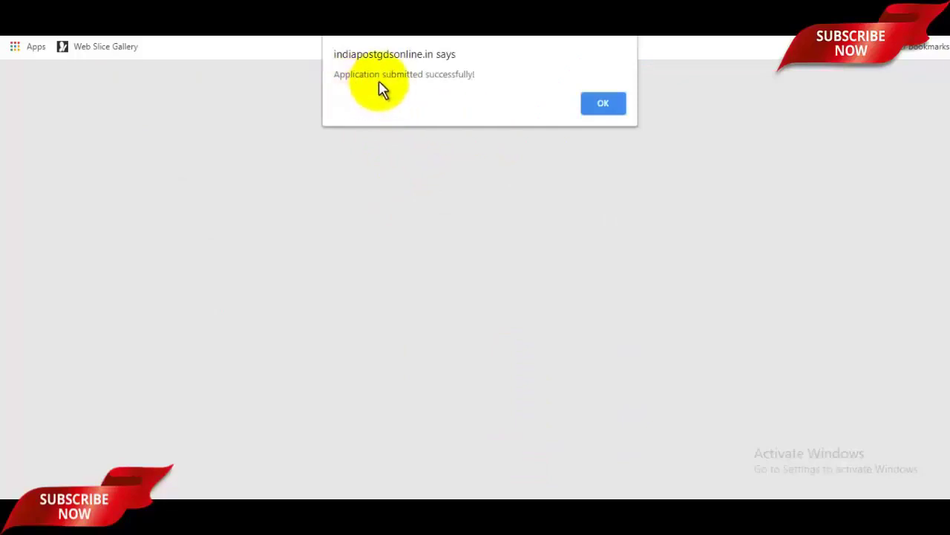
left_click(605, 105)
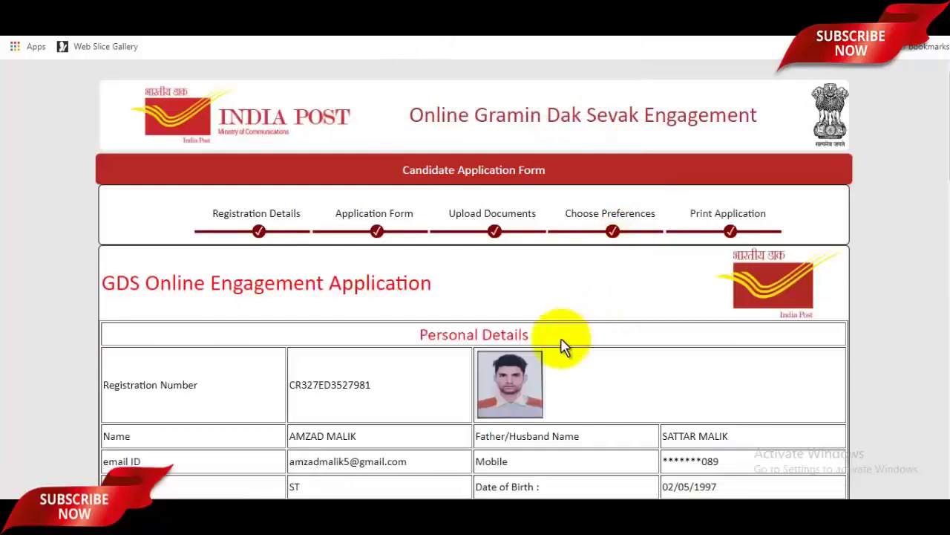
scroll(562, 345, "down", 2)
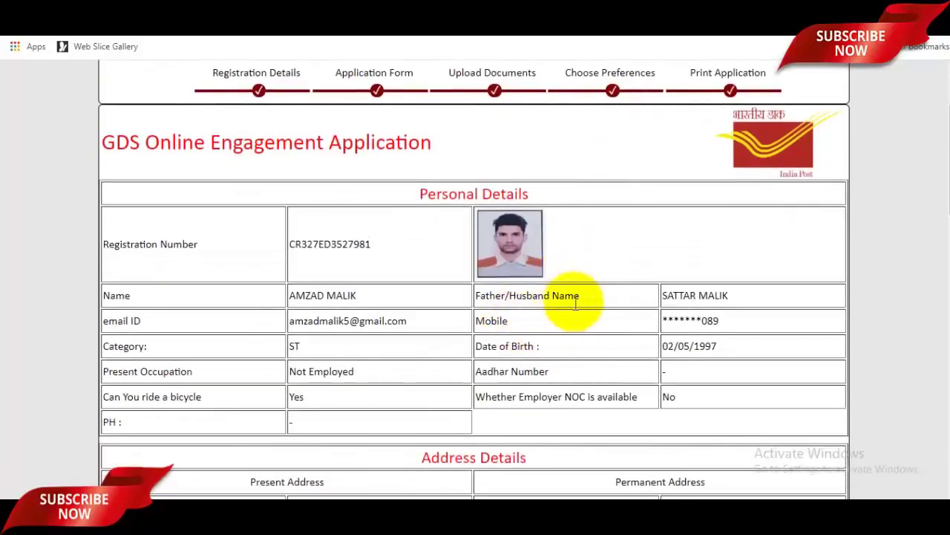
scroll(574, 303, "down", 20)
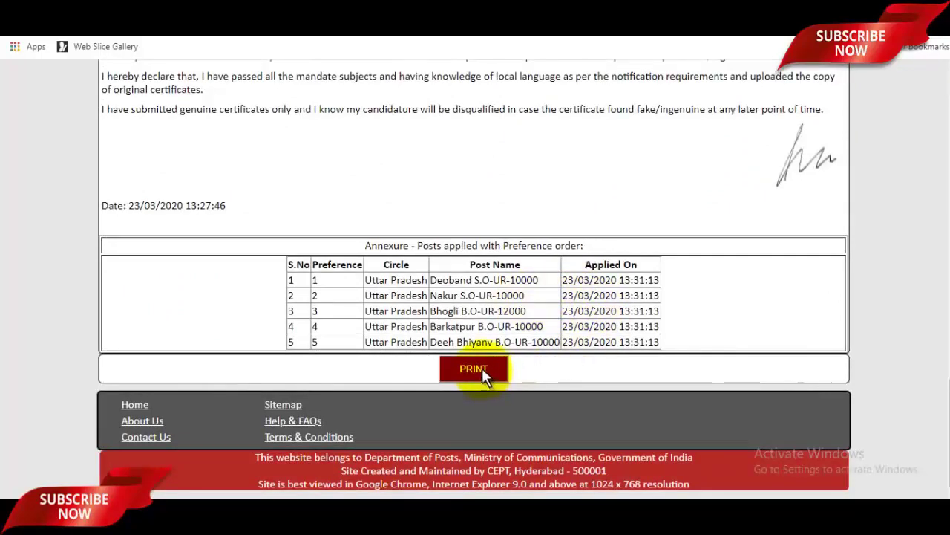
scroll(499, 373, "up", 20)
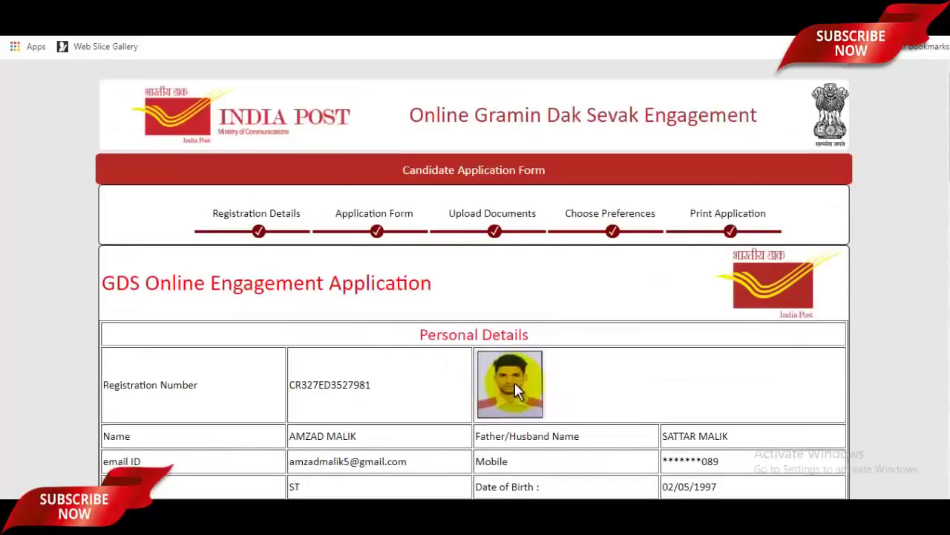
double_click(330, 385)
key("ctrl+c")
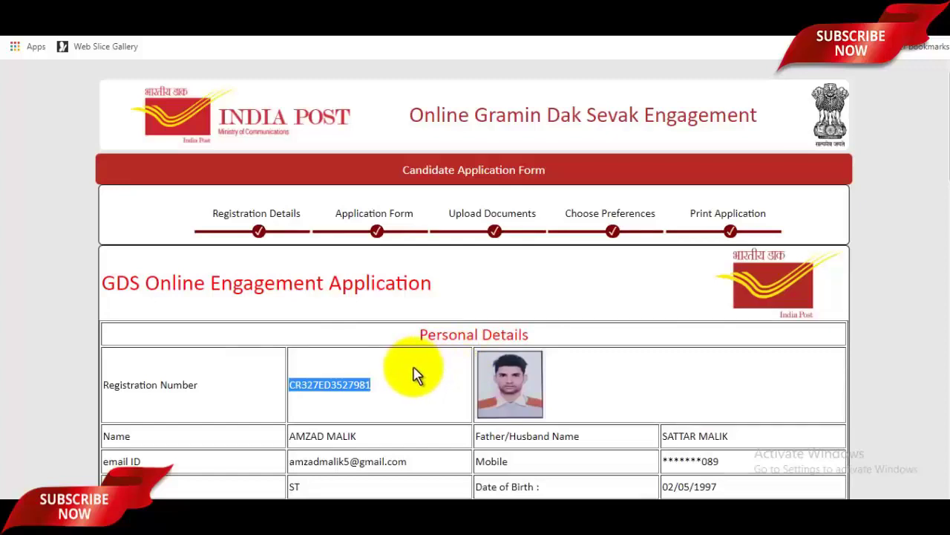
left_click(553, 16)
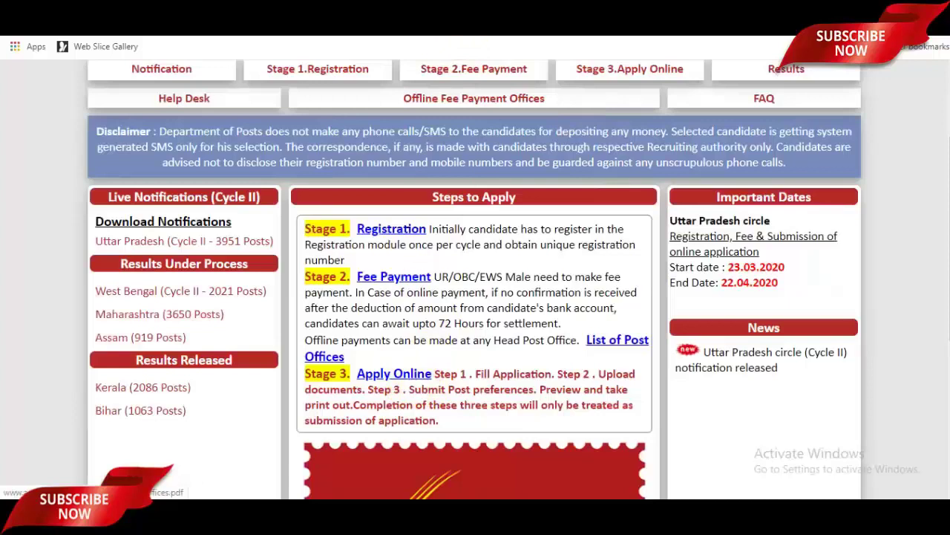
In the status form, paste the registration number, choose Uttar Pradesh circle, and print the application
left_click(695, 17)
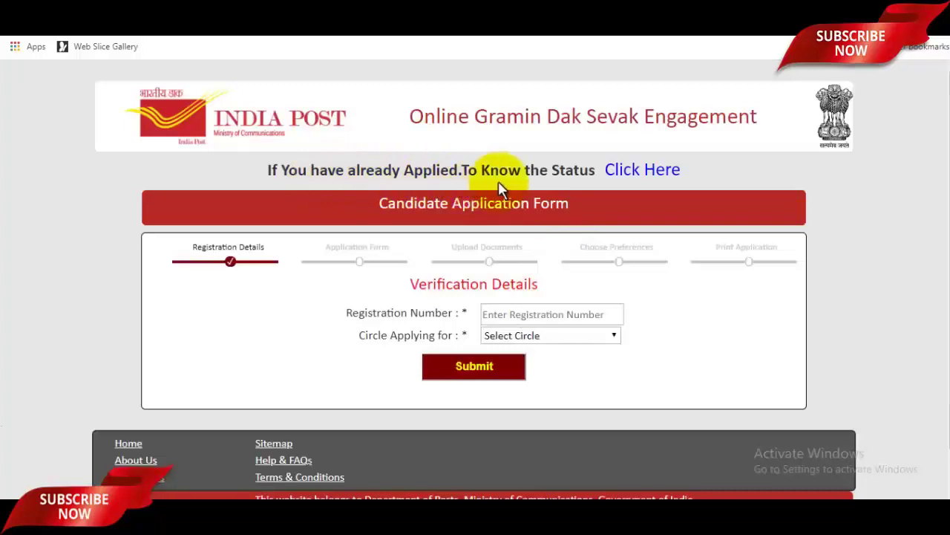
left_click(629, 183)
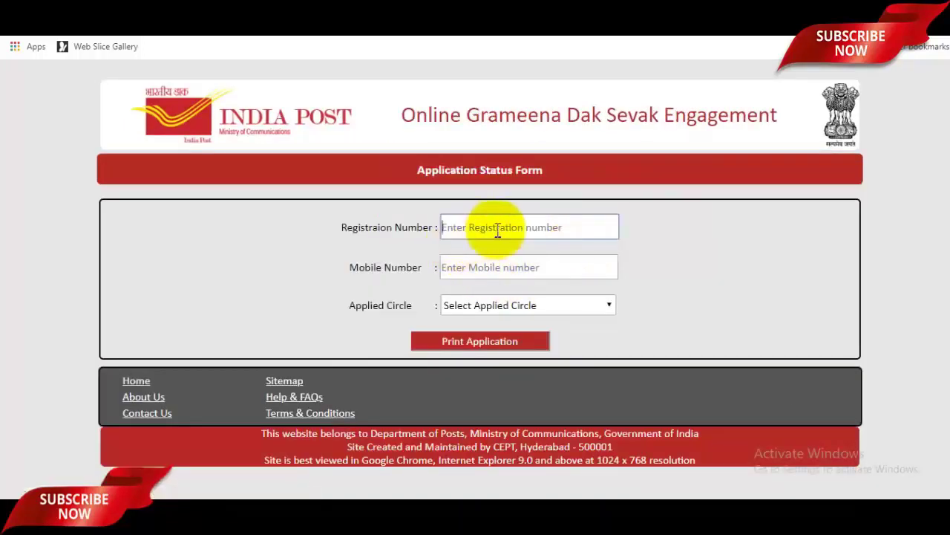
key("ctrl+v")
left_click(492, 263)
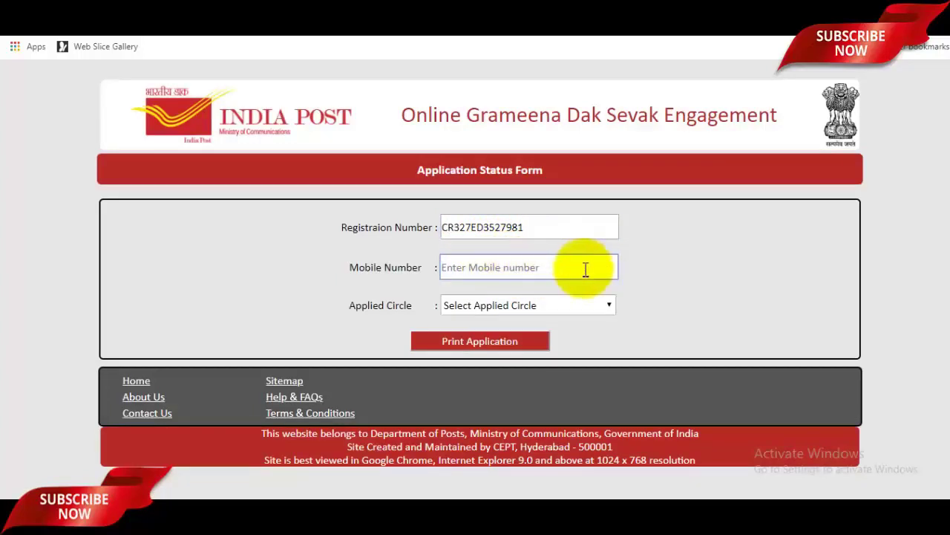
left_click(497, 306)
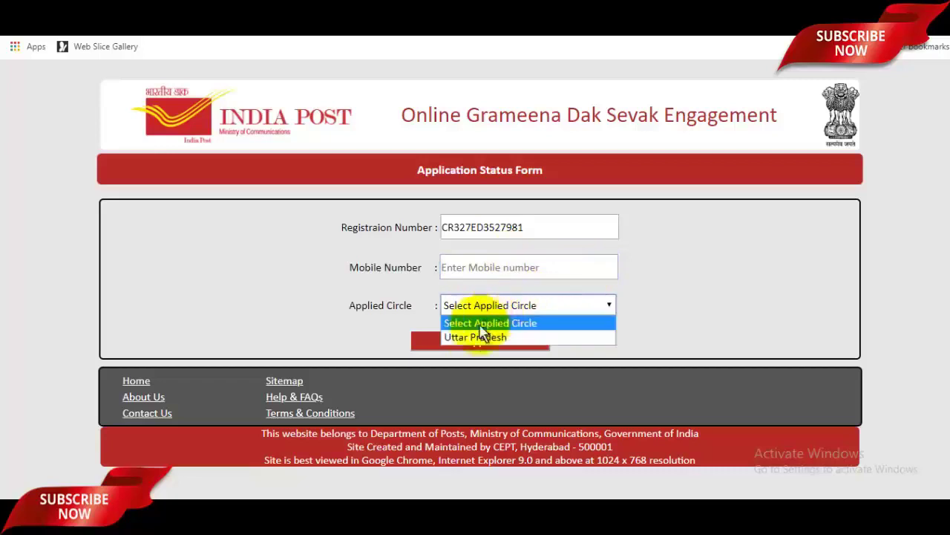
left_click(480, 334)
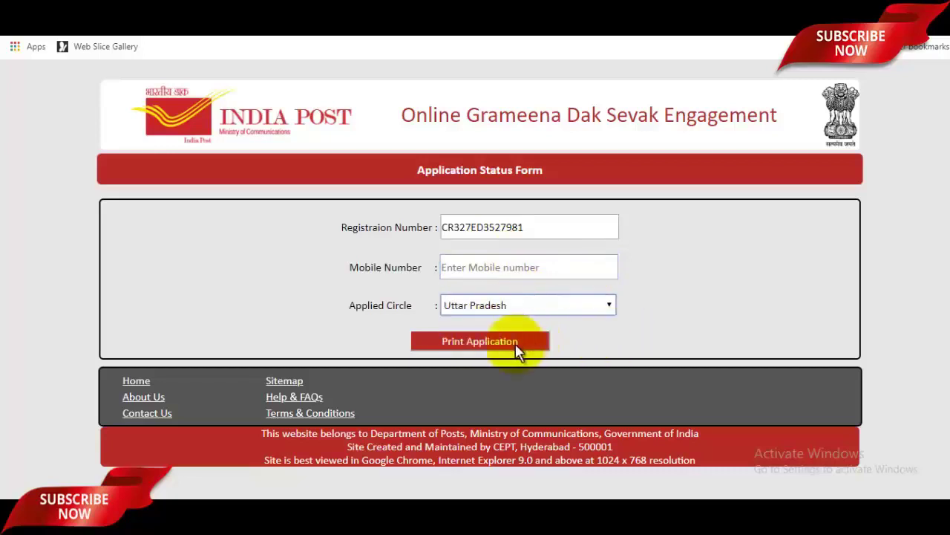
left_click(516, 346)
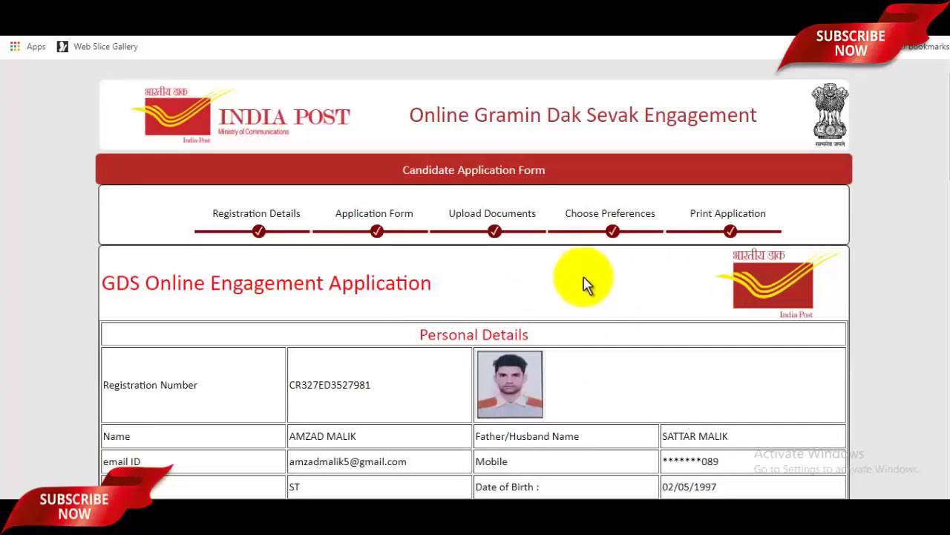
scroll(583, 284, "down", 15)
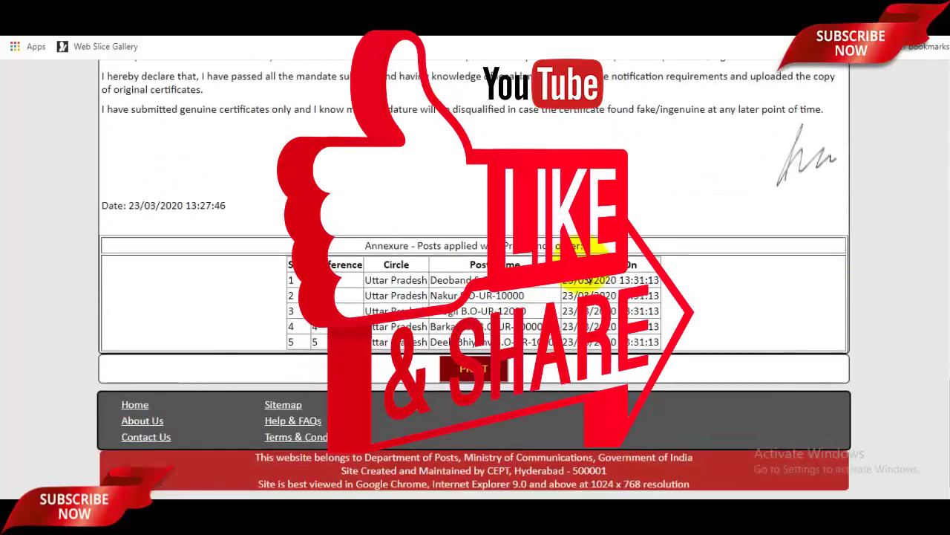